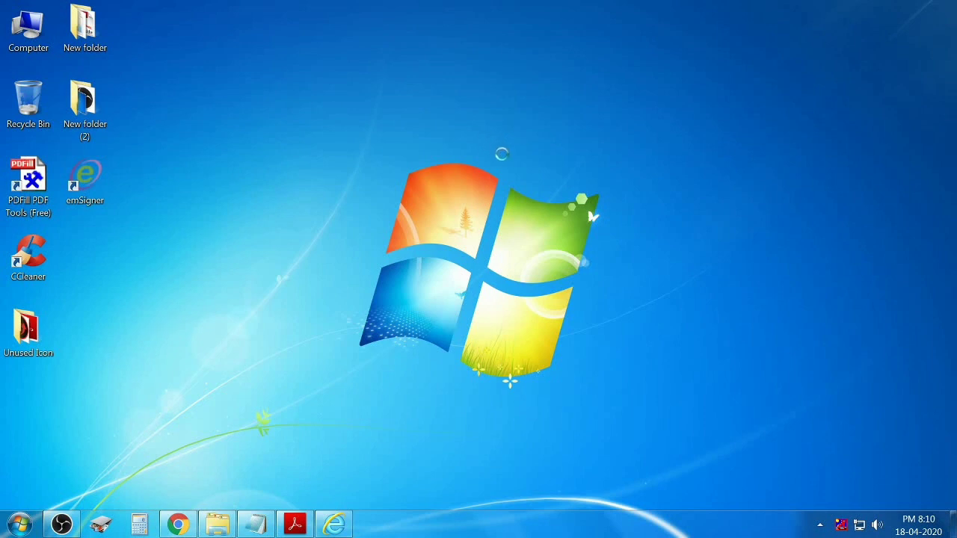
Refresh the desktop, check the computer's system properties, then close that window.
right_click(488, 142)
click(522, 179)
right_click(27, 25)
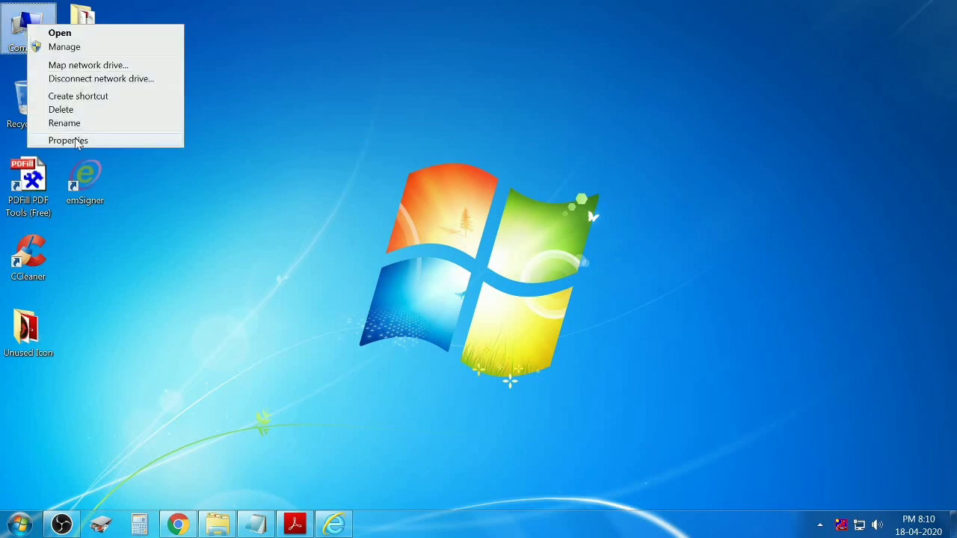
click(75, 141)
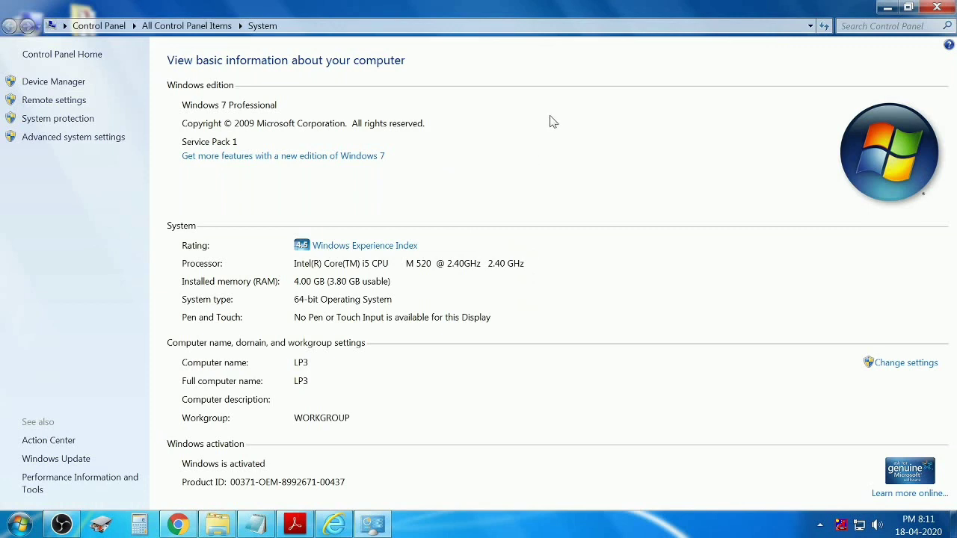
click(937, 7)
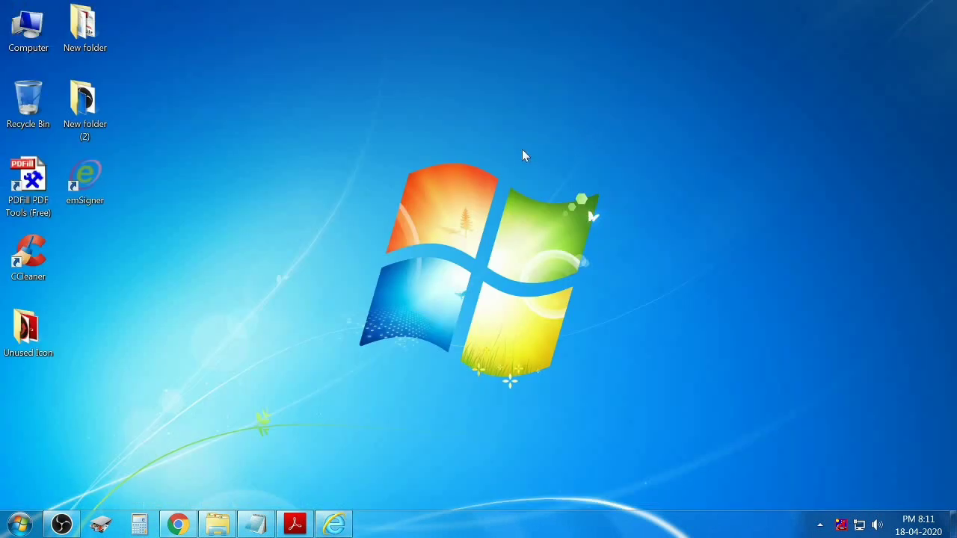
Launch Internet Explorer on mca.gov.in and confirm it is version 11.0.9600.19596.
click(334, 526)
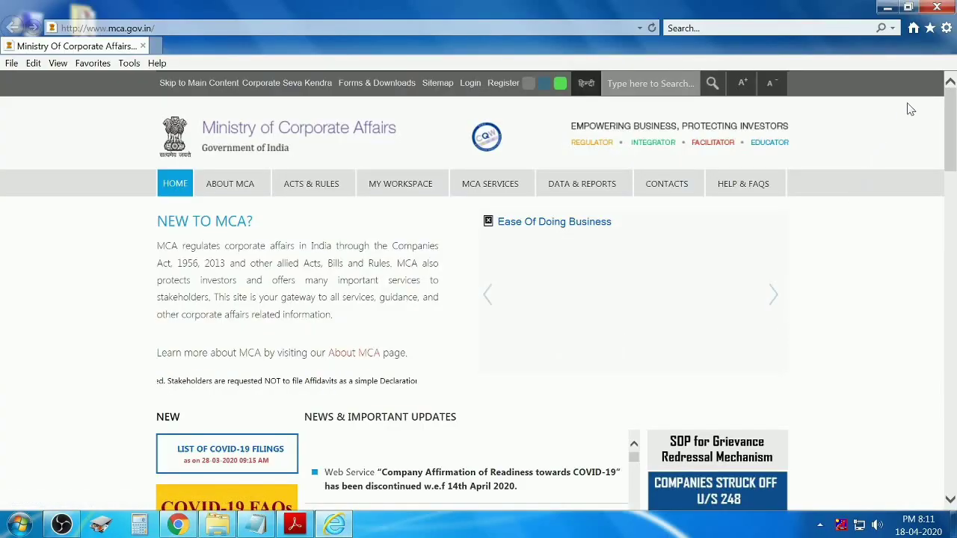
click(946, 28)
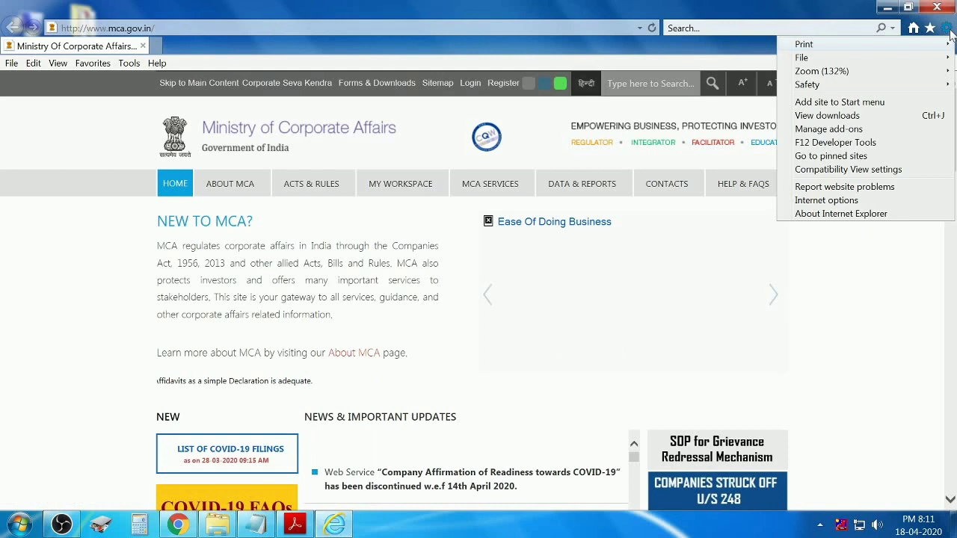
click(877, 215)
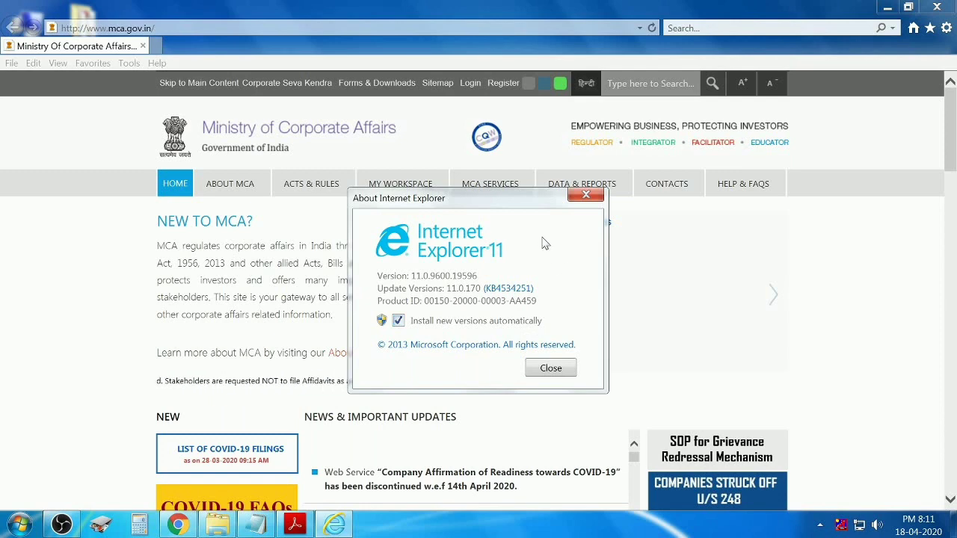
click(586, 194)
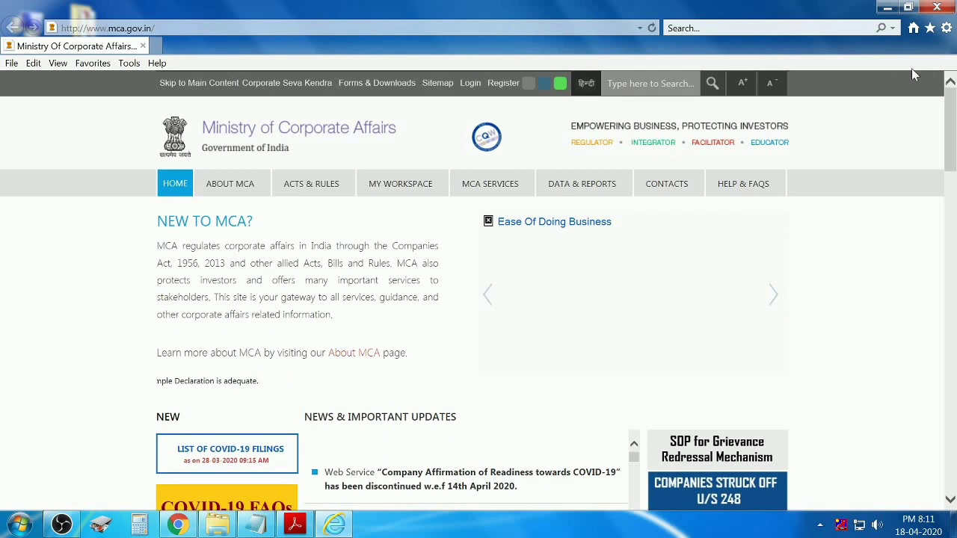
click(947, 28)
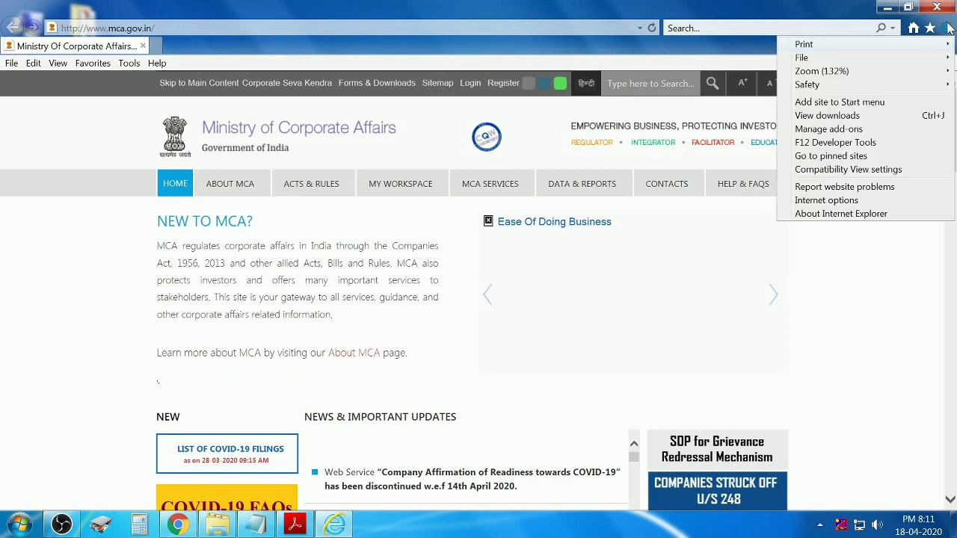
click(860, 204)
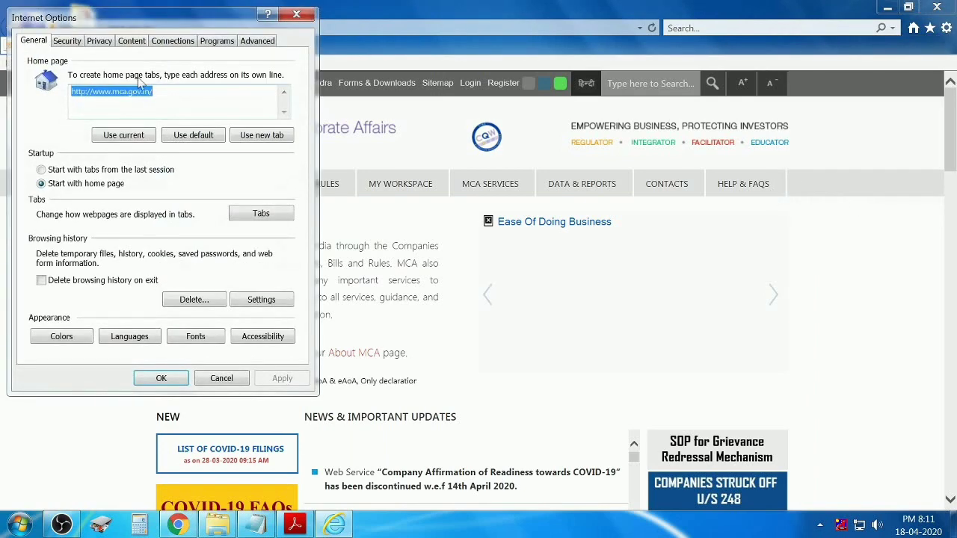
click(66, 42)
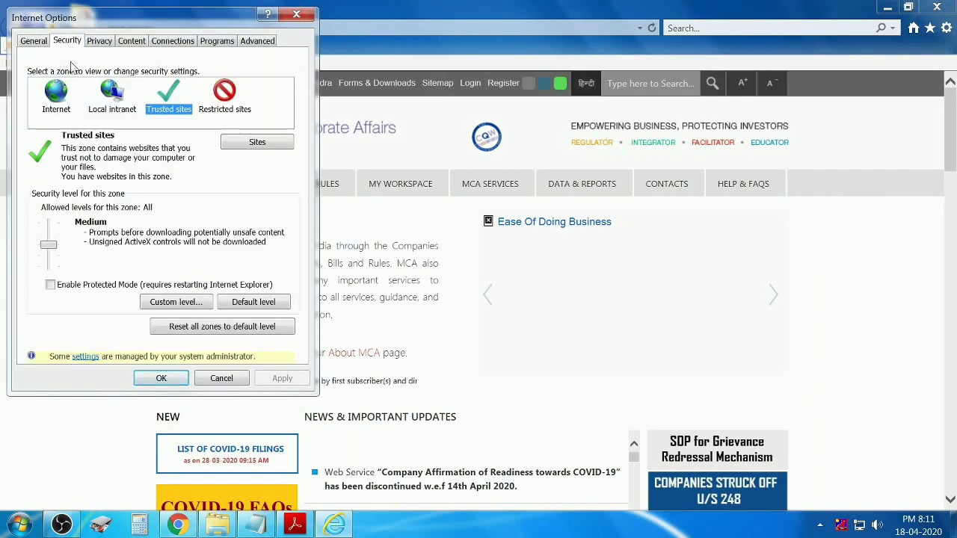
click(272, 142)
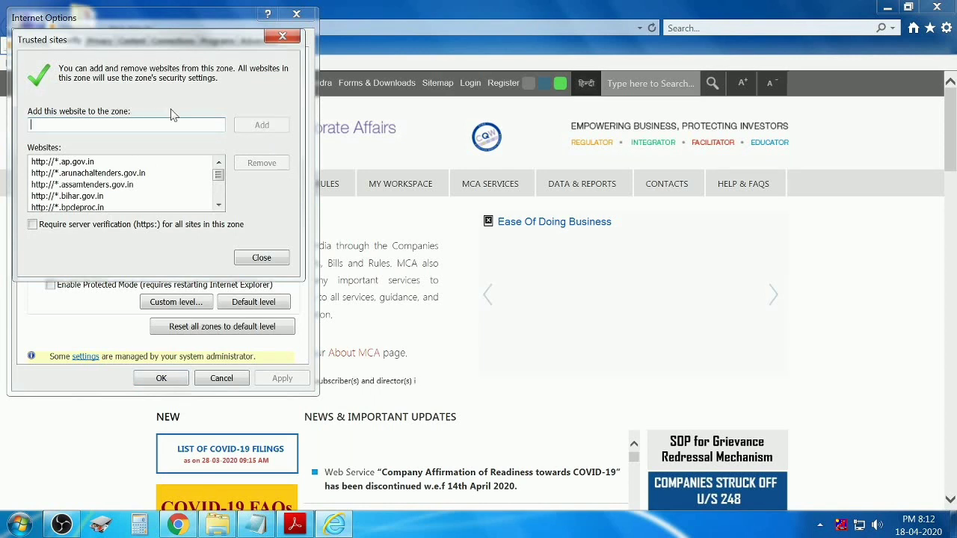
text(htt)
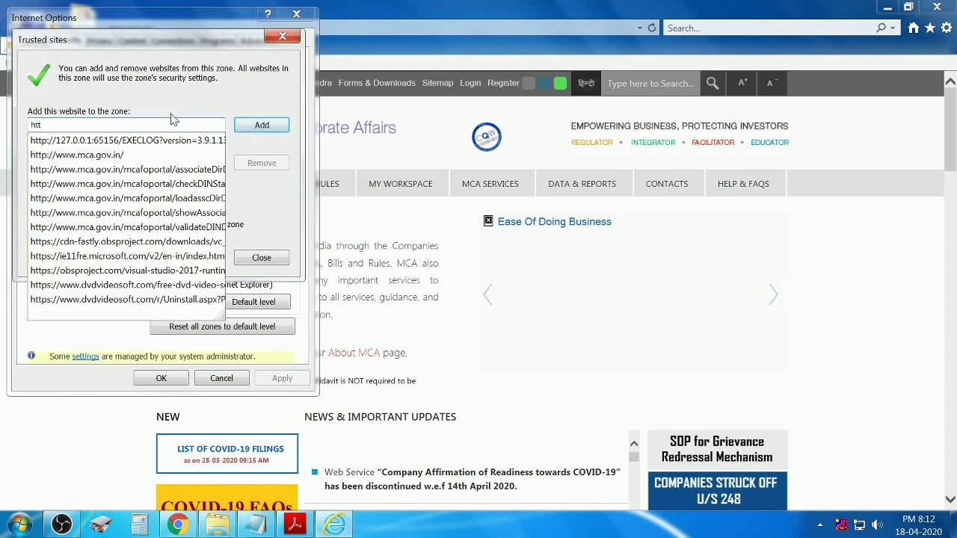
click(140, 159)
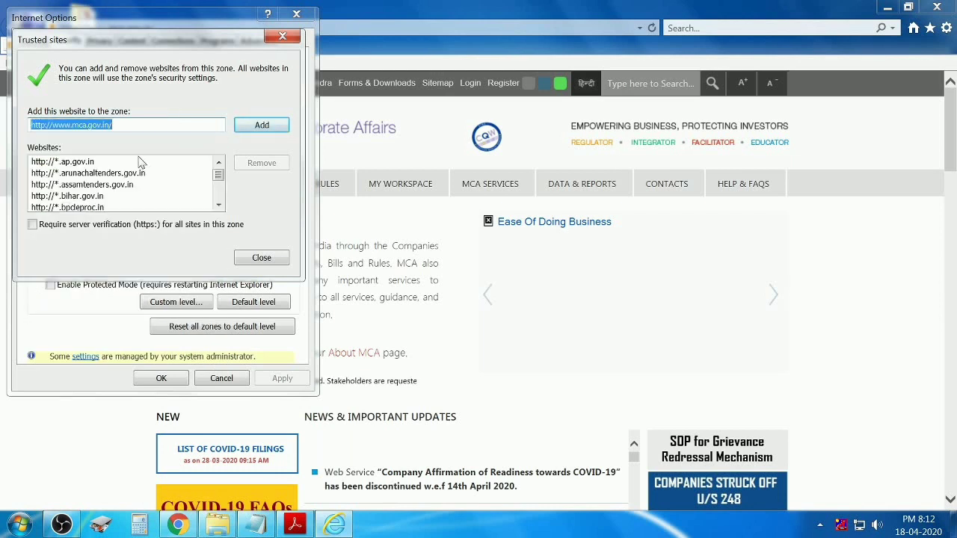
click(260, 127)
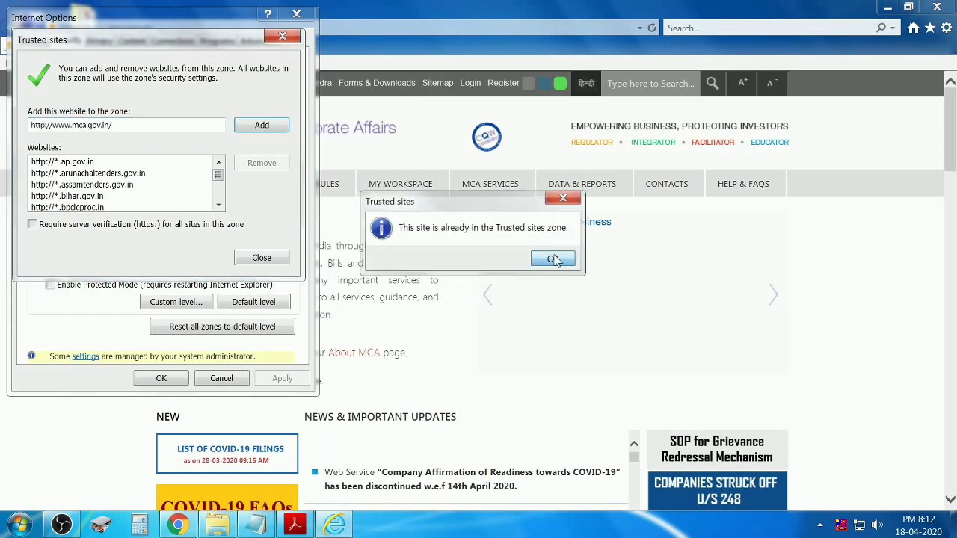
click(553, 259)
click(148, 125)
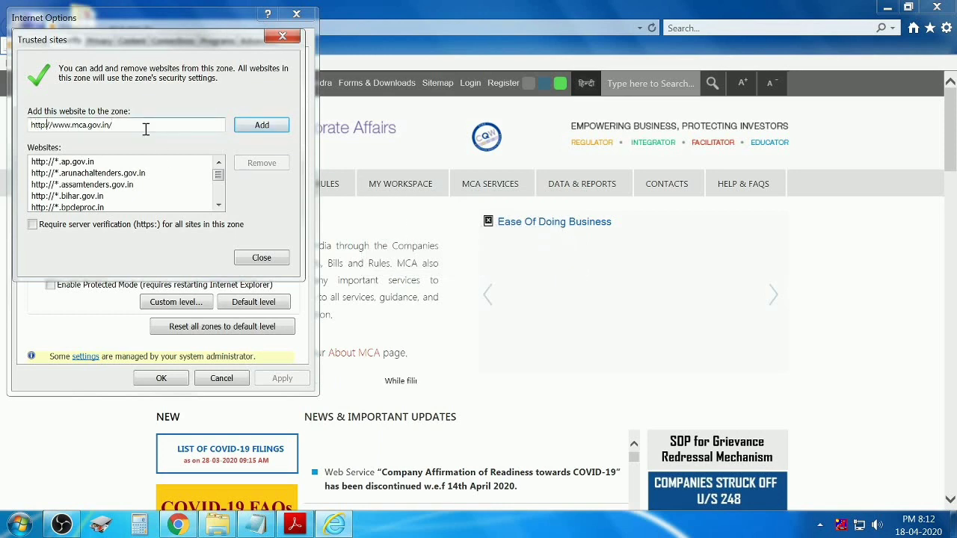
key(BackSpace)
key(BackSpace)
key(BackSpace)
key(BackSpace)
key(BackSpace)
key(BackSpace)
key(BackSpace)
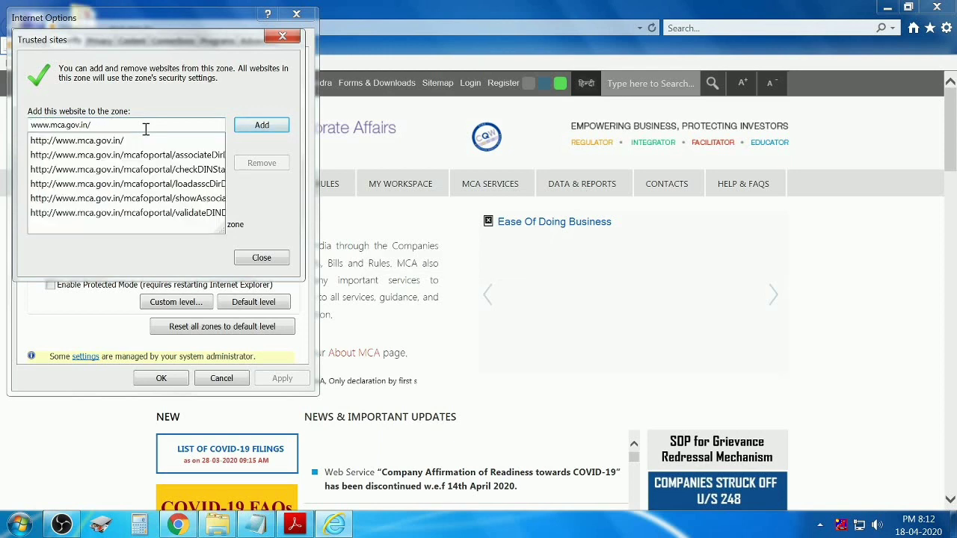
click(166, 101)
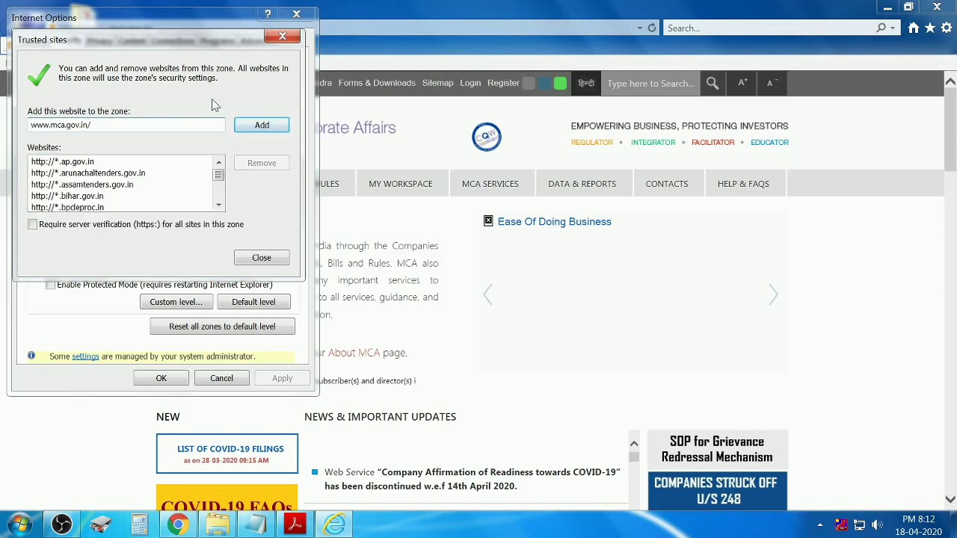
click(255, 127)
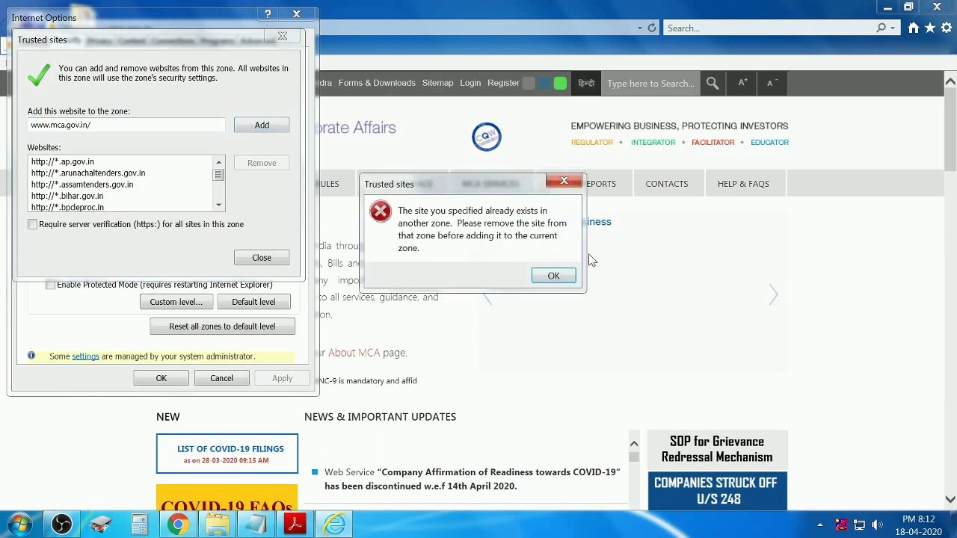
click(554, 276)
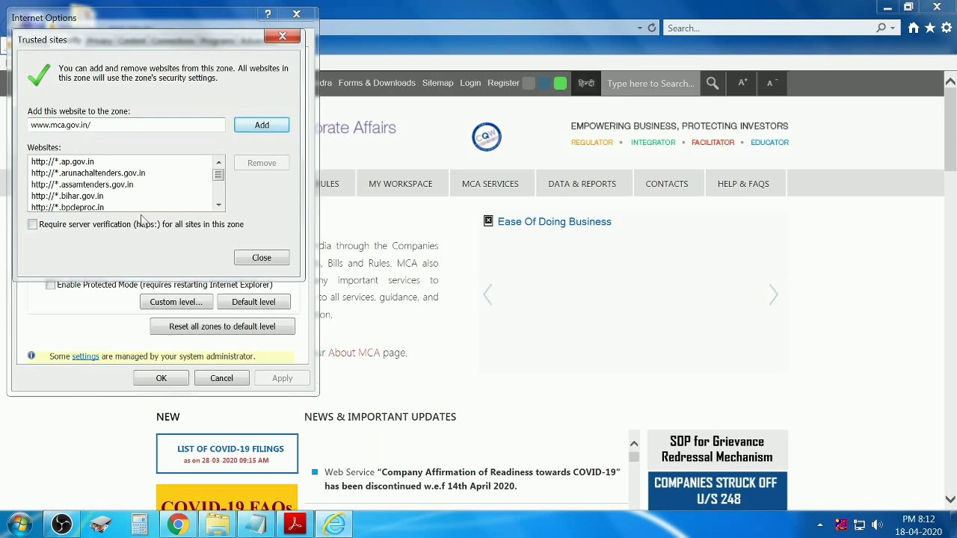
click(284, 261)
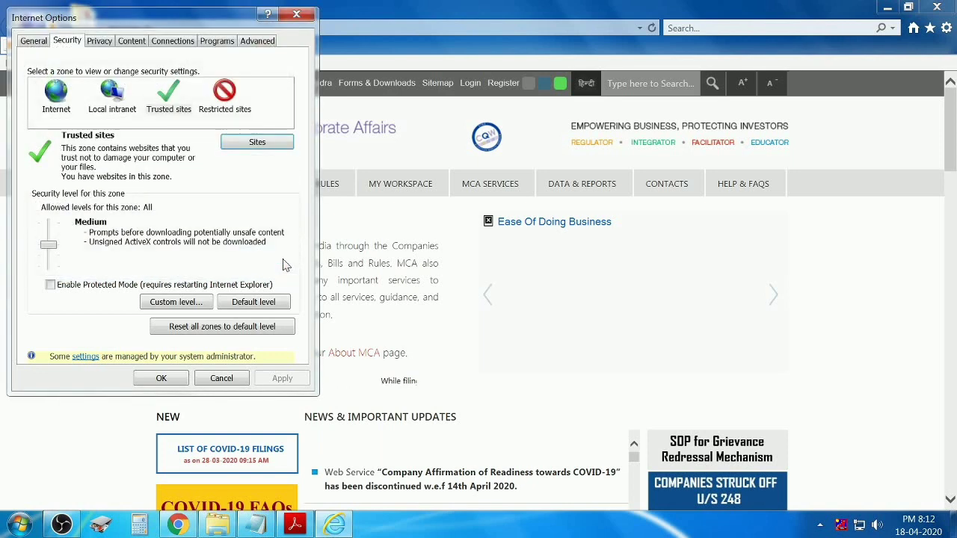
click(162, 379)
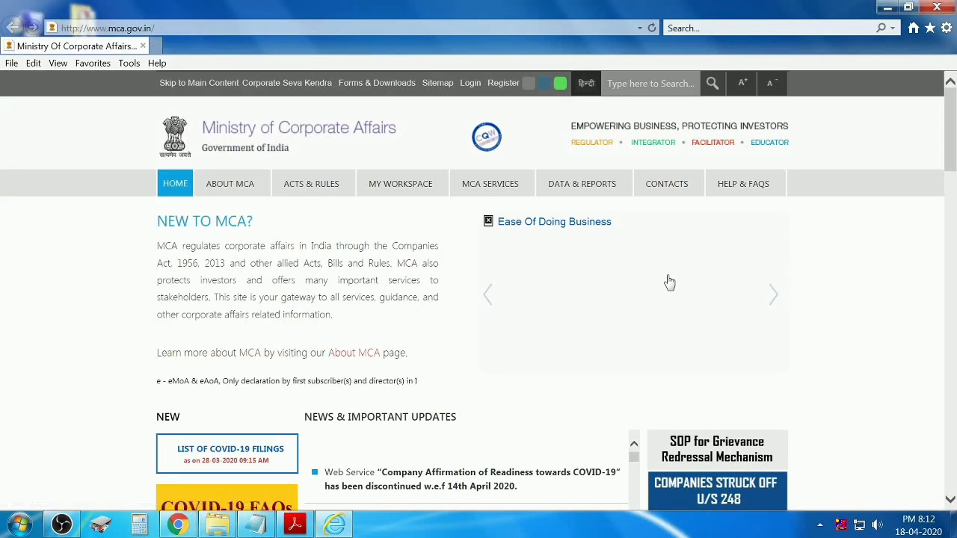
click(937, 7)
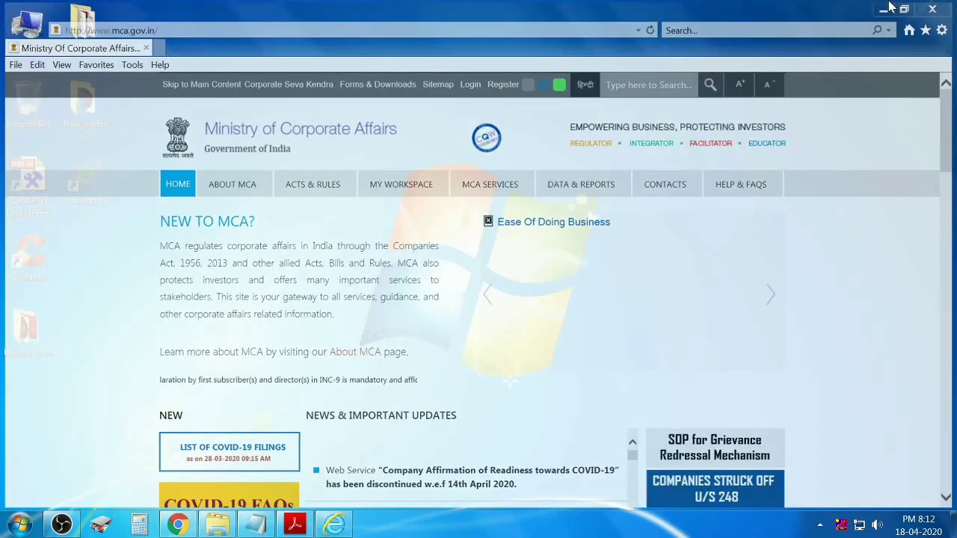
Confirm Java 8 Update 92 (8.0.920.14) in Control Panel's installed programs, then show the desktop.
click(20, 525)
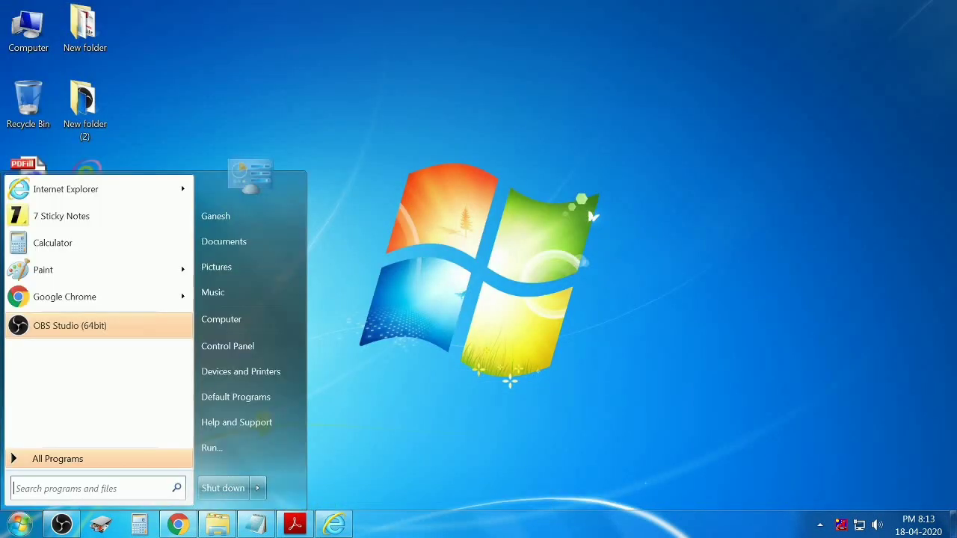
click(232, 350)
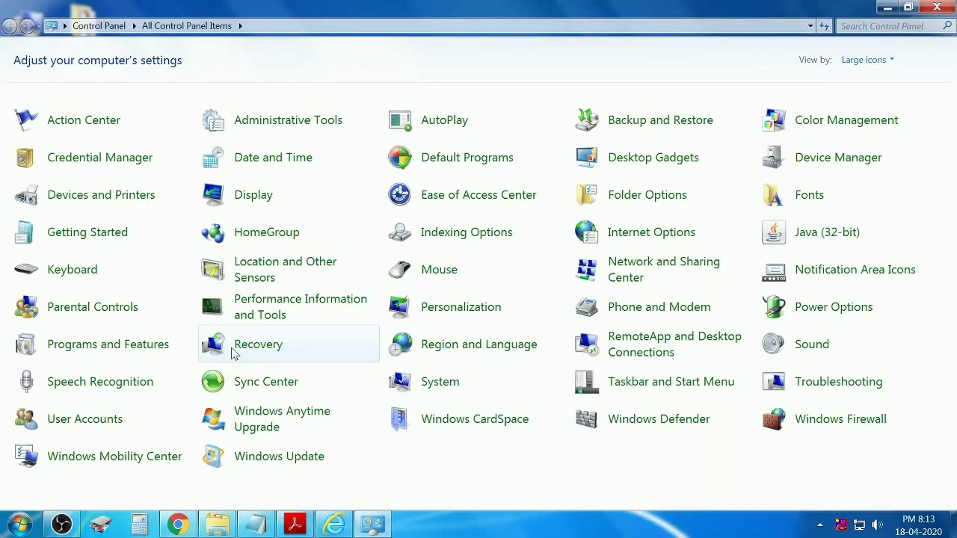
click(661, 353)
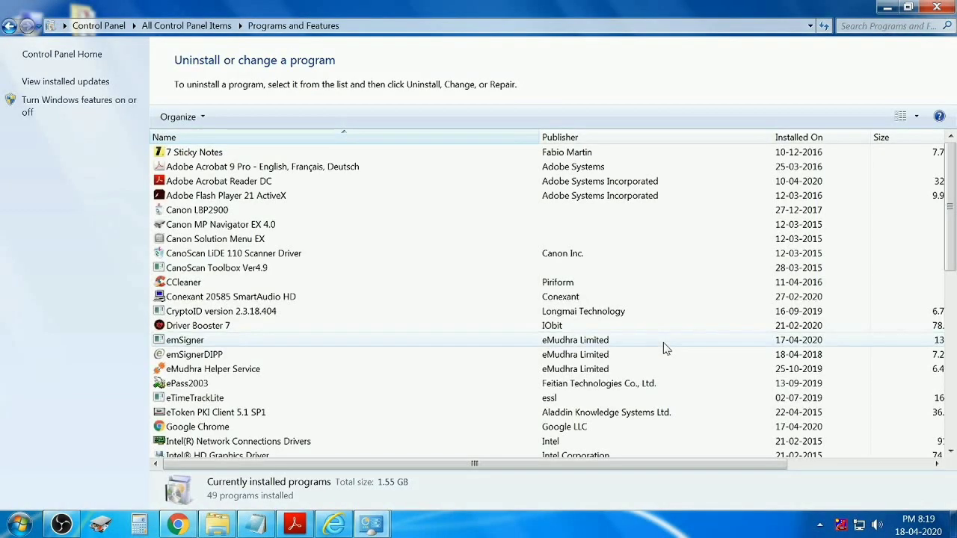
click(266, 313)
scroll(254, 351, down, 4)
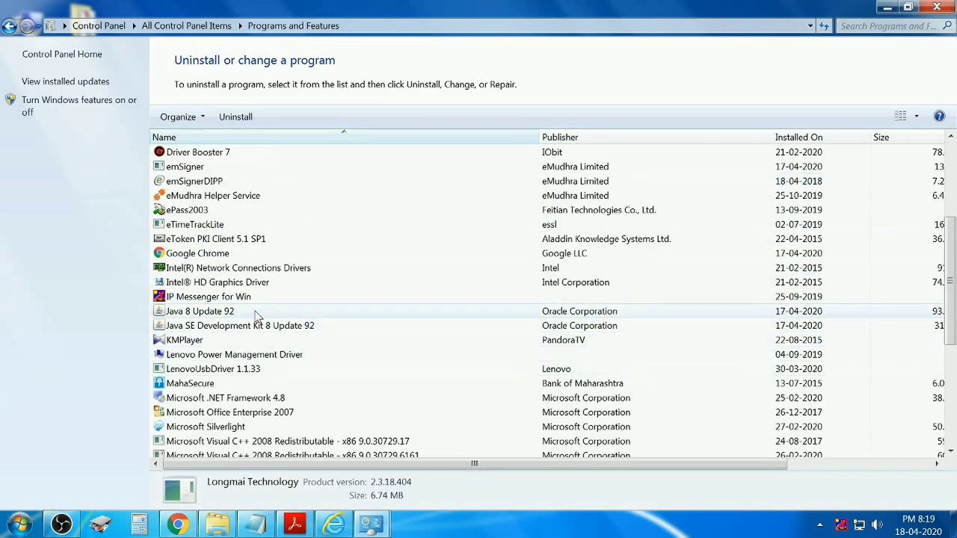
click(256, 315)
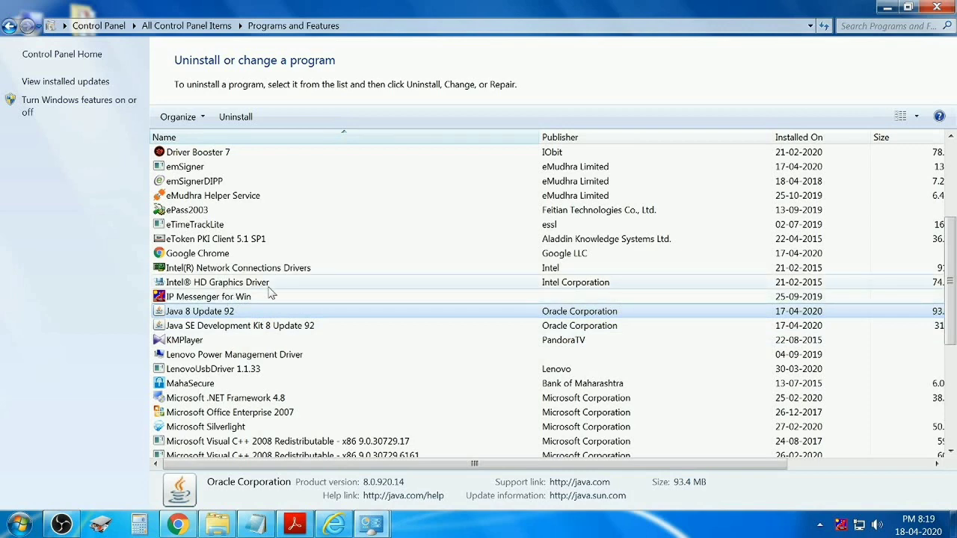
click(887, 6)
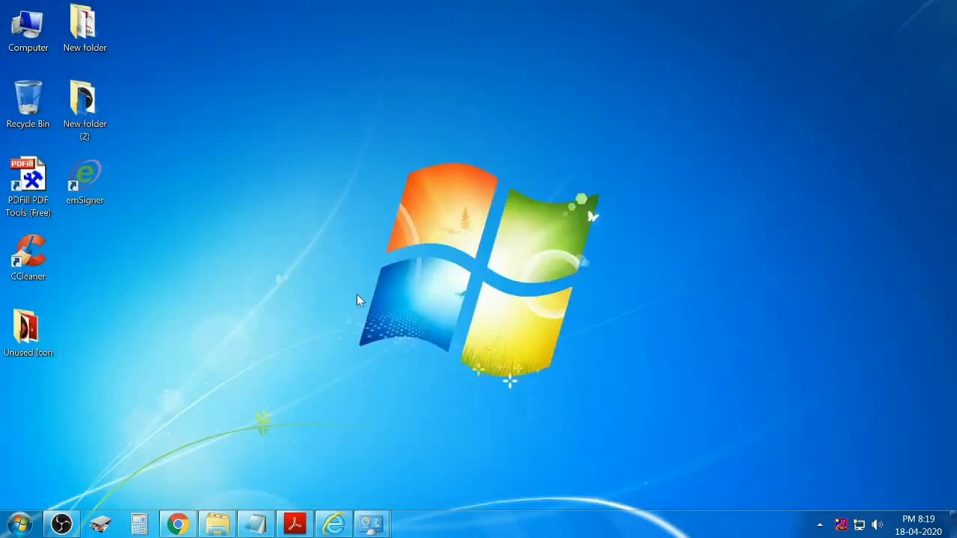
Find jdk-8u92-windows-i586 on the Oracle archive page in Chrome.
click(181, 529)
click(541, 38)
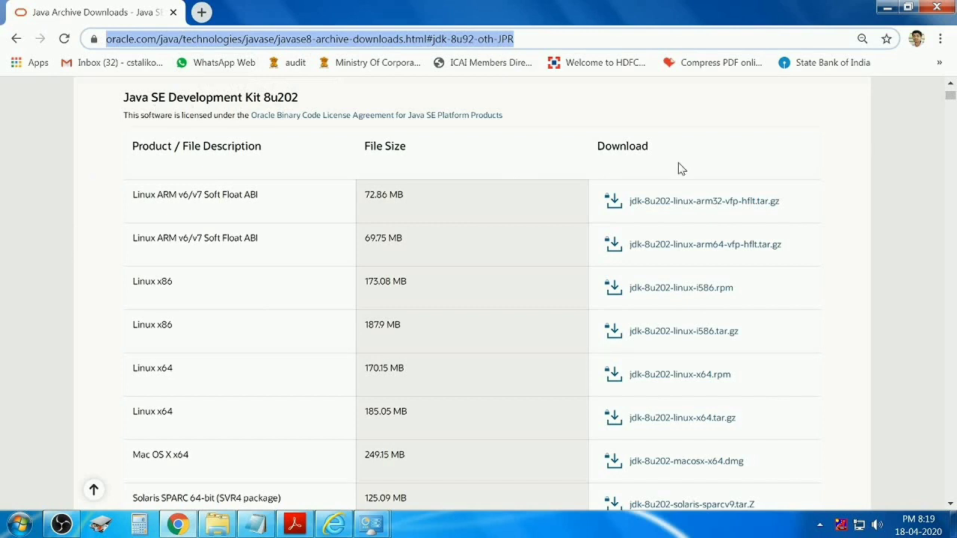
click(697, 139)
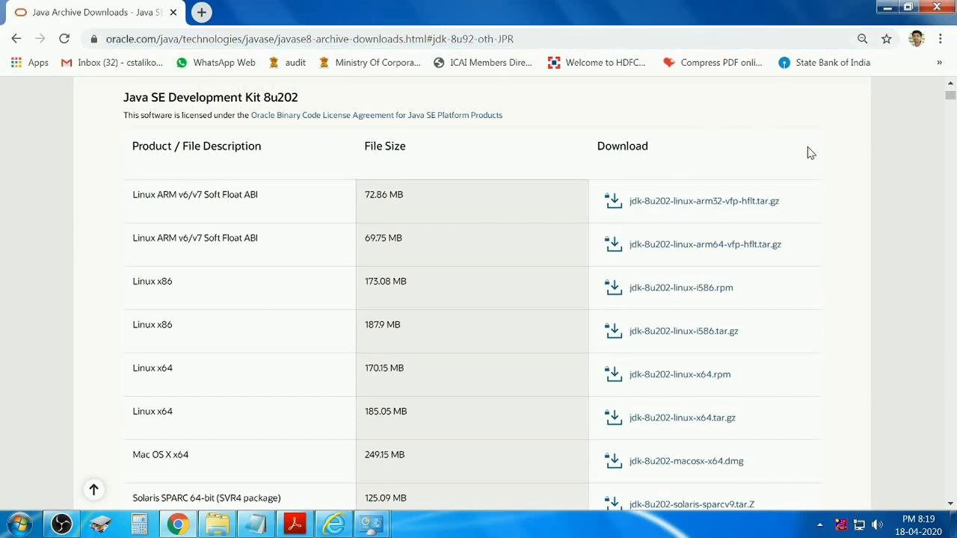
scroll(816, 149, down, 4)
scroll(819, 191, up, 3)
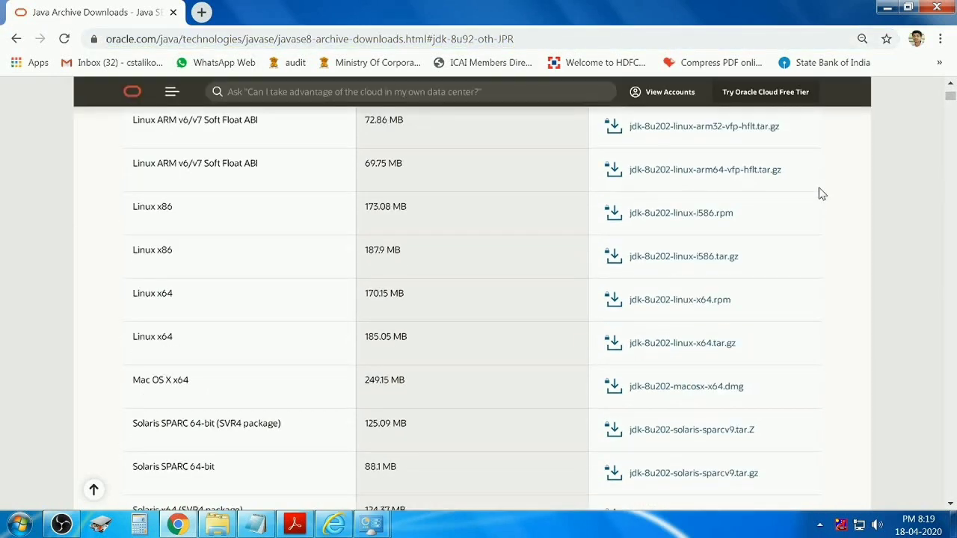
scroll(826, 202, down, 1)
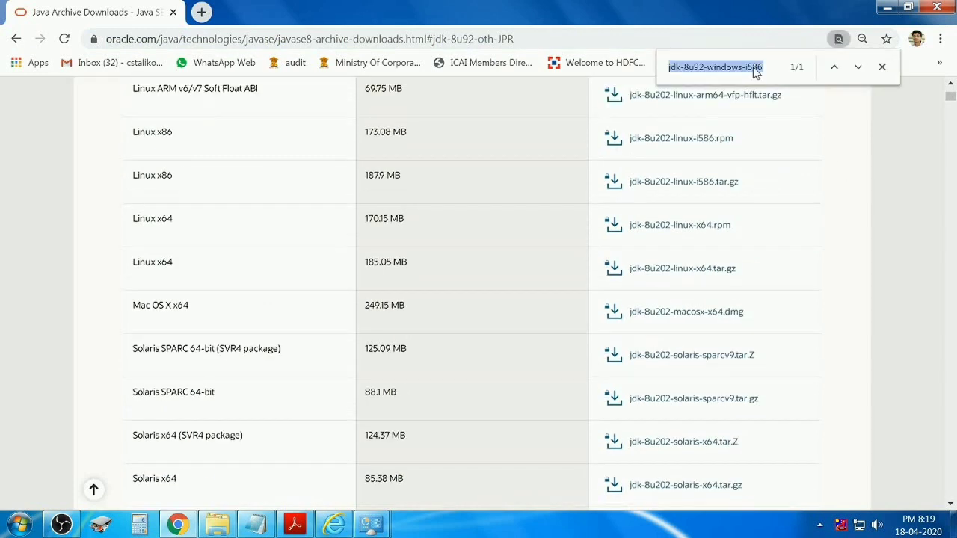
click(754, 67)
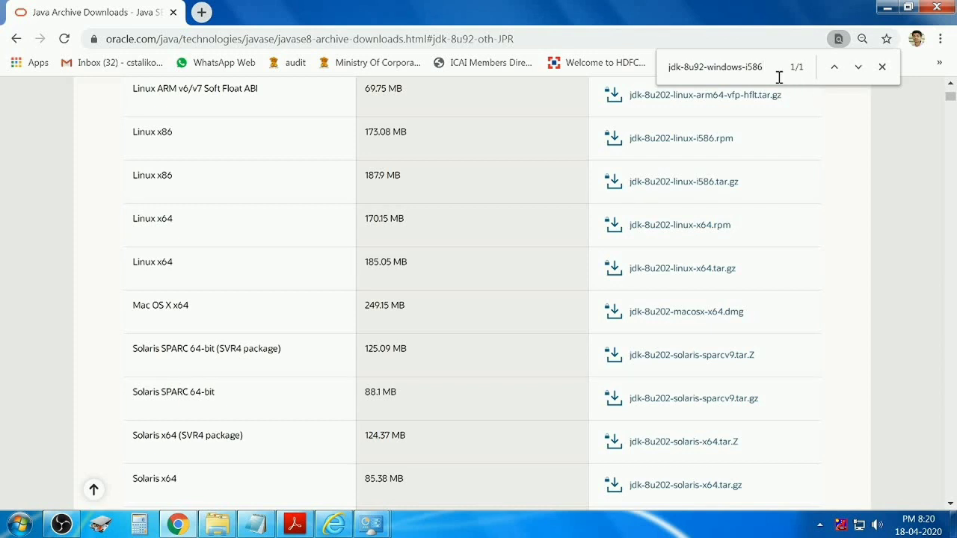
key(Return)
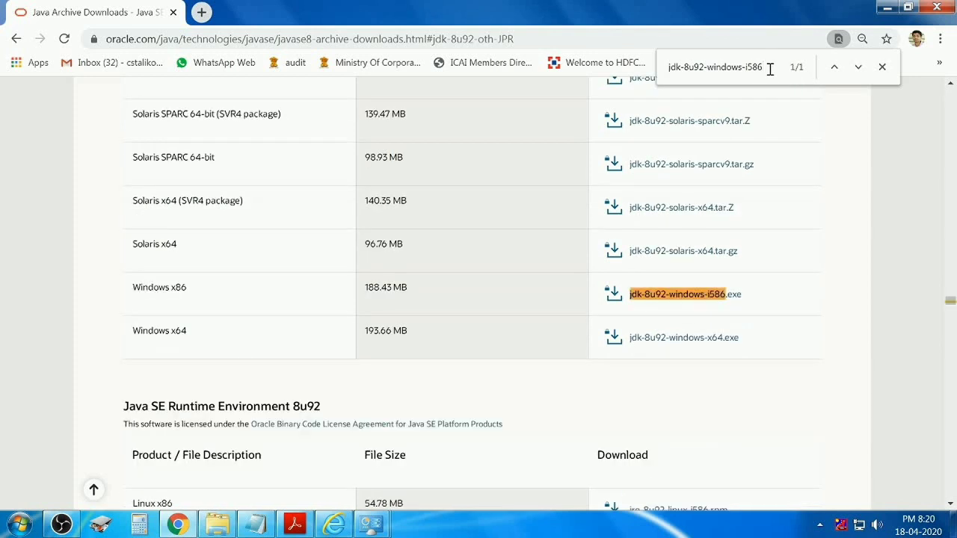
Accept the Oracle licence and download jdk-8u92-windows-i586.exe, reaching the Oracle sign-in.
click(700, 300)
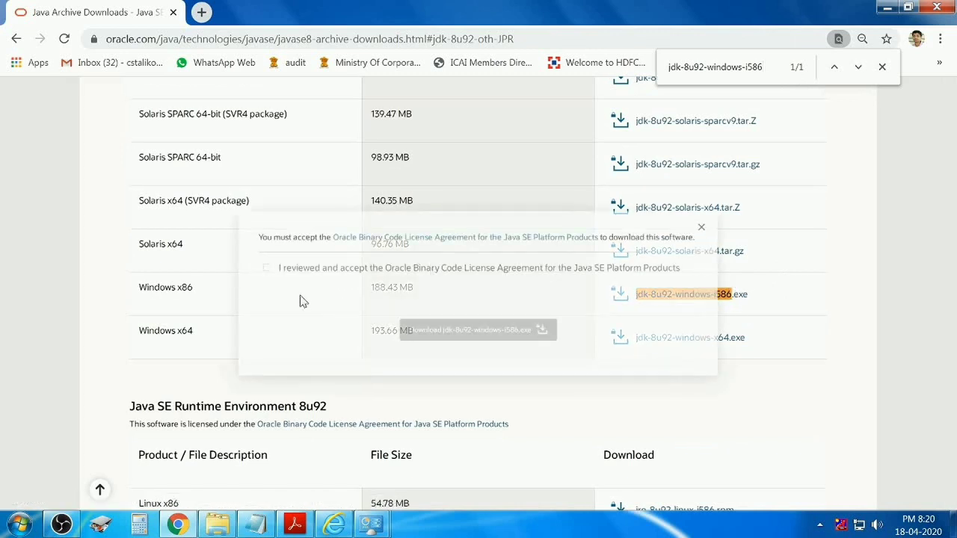
key(space)
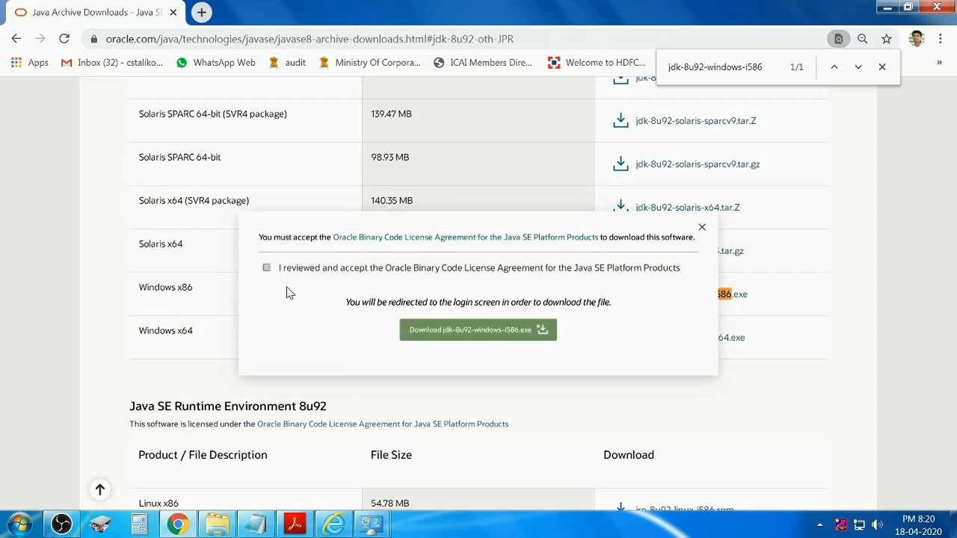
click(442, 336)
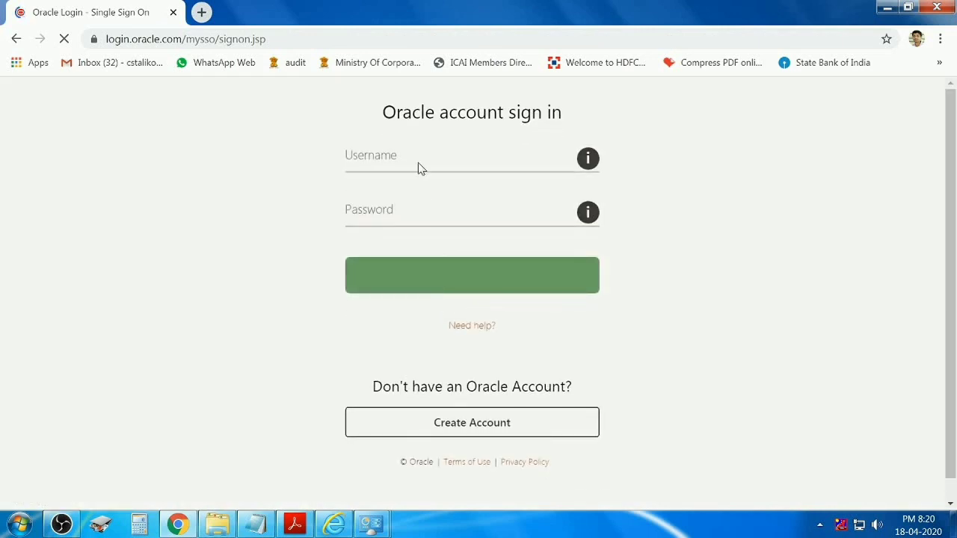
click(420, 163)
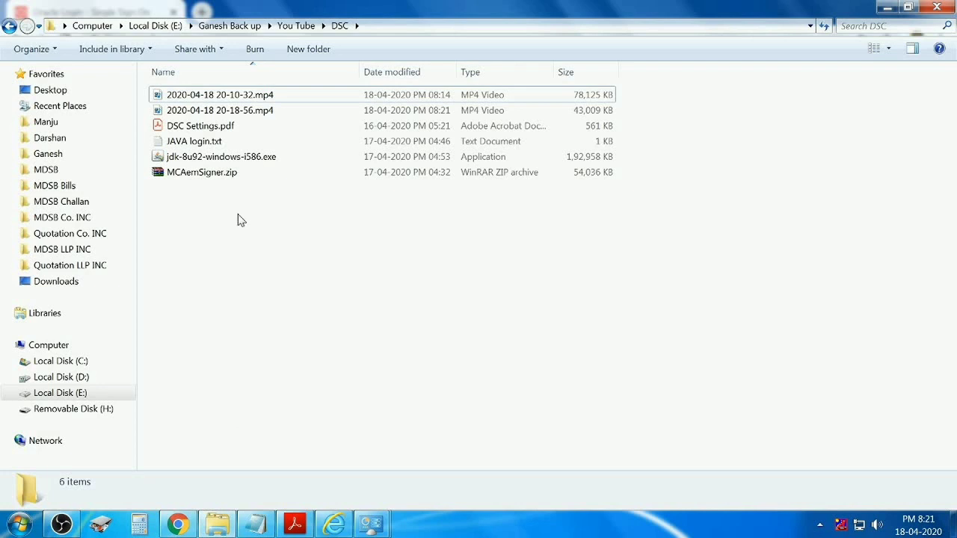
Check the jdk-8u92-windows-i586.exe installer in the DSC folder, then refresh the desktop.
click(258, 157)
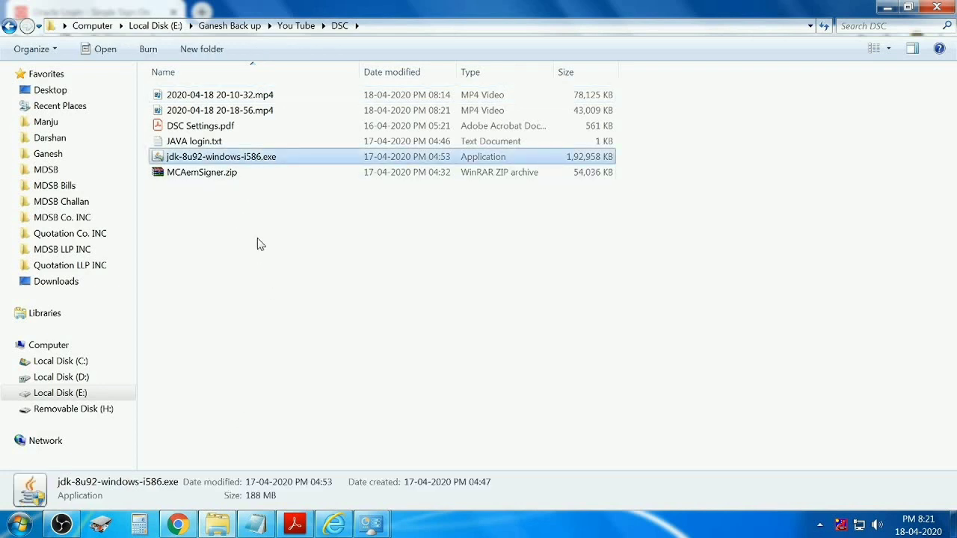
click(376, 265)
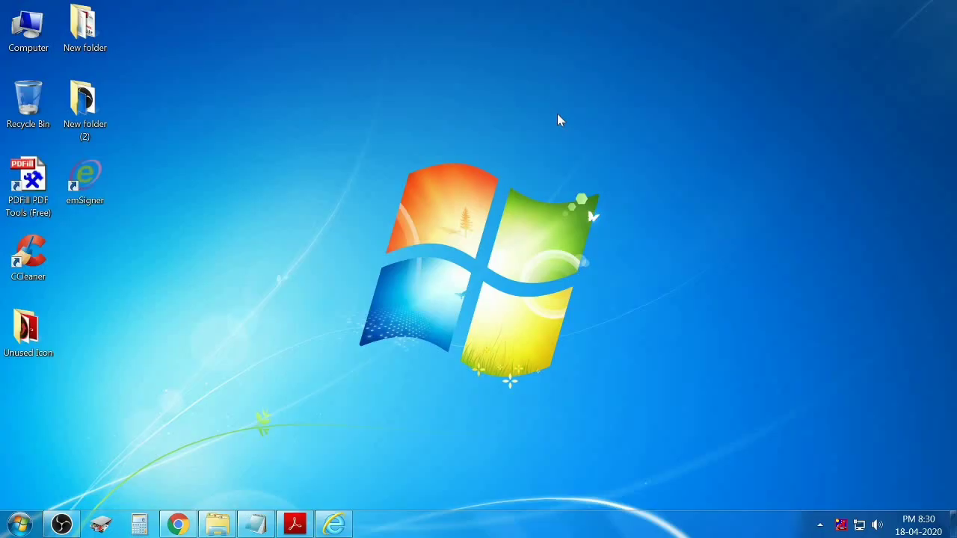
right_click(556, 114)
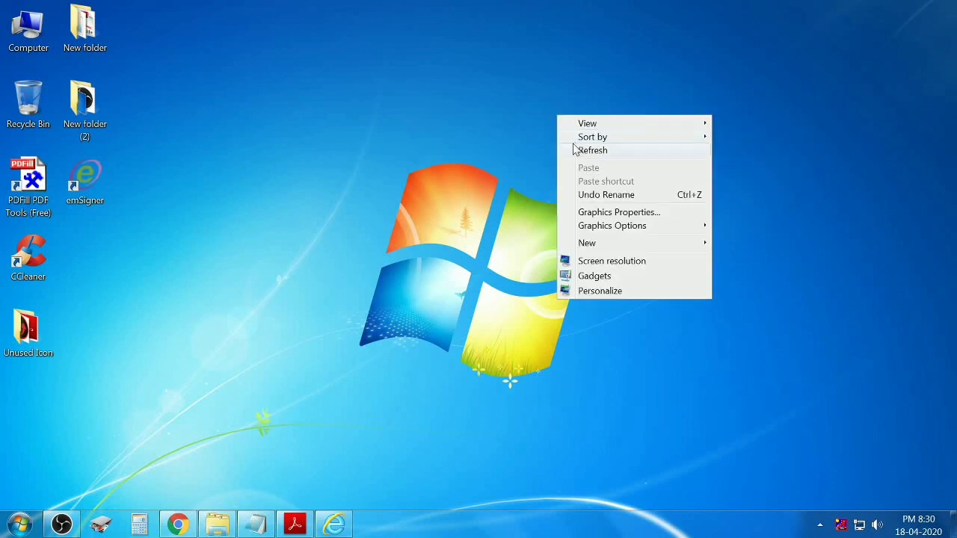
click(577, 151)
Refresh the desktop and launch Configure Java from the Start menu search.
right_click(574, 153)
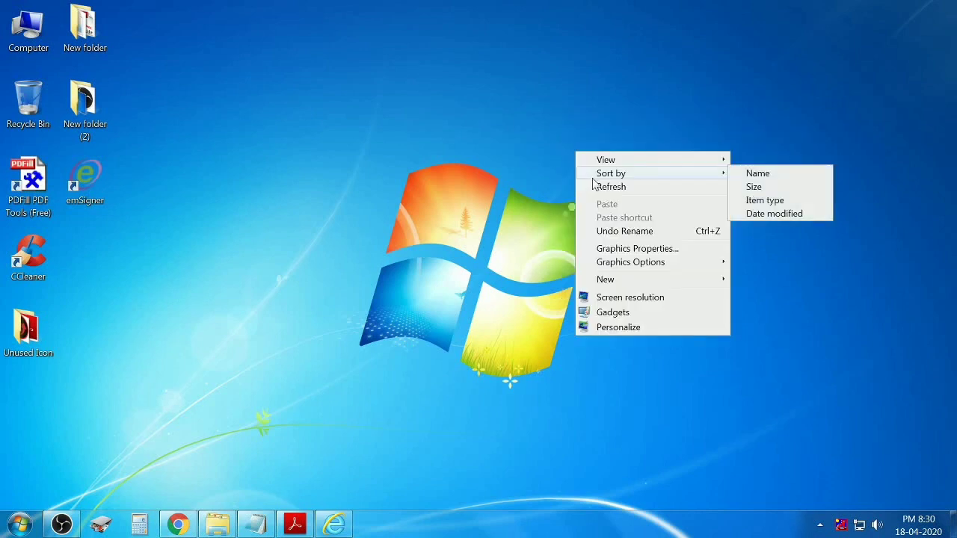
click(590, 184)
click(20, 524)
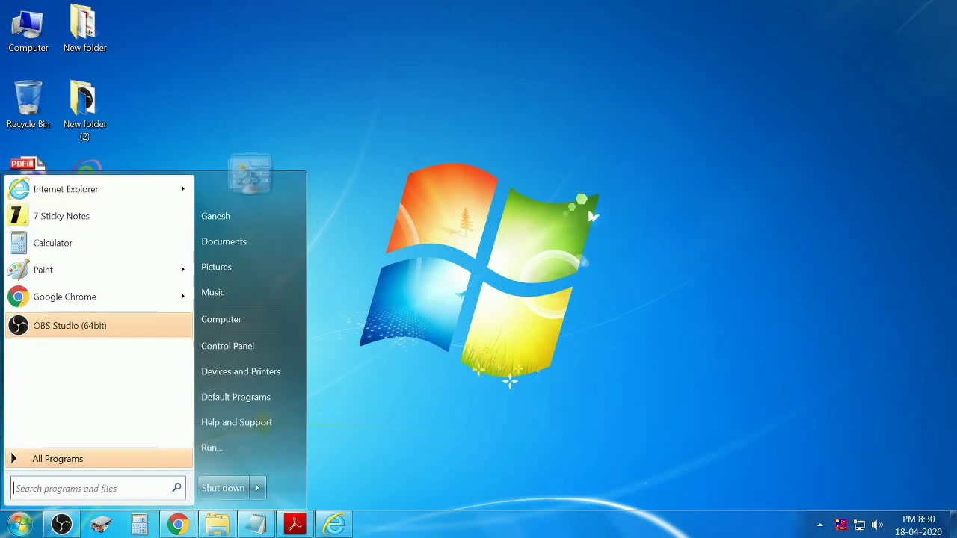
click(56, 489)
text(configure java)
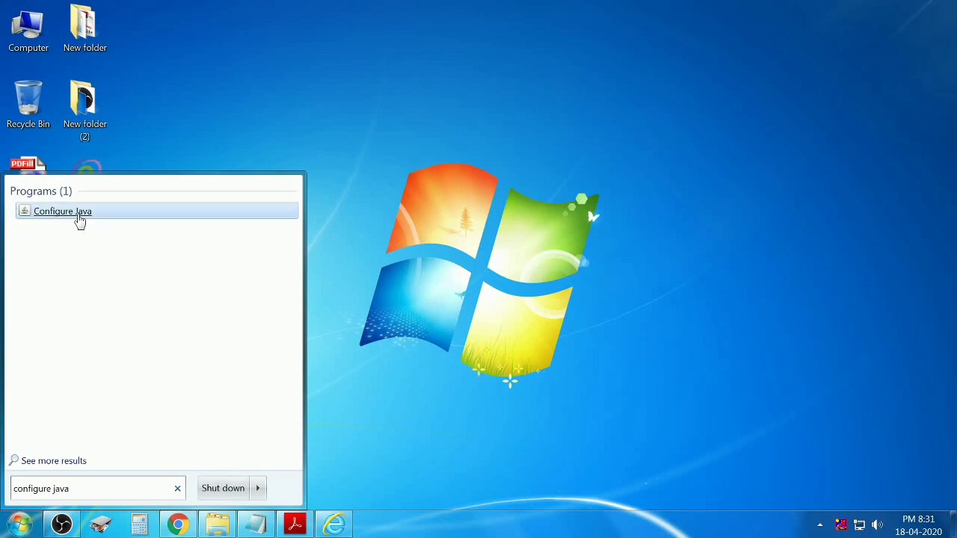
click(80, 217)
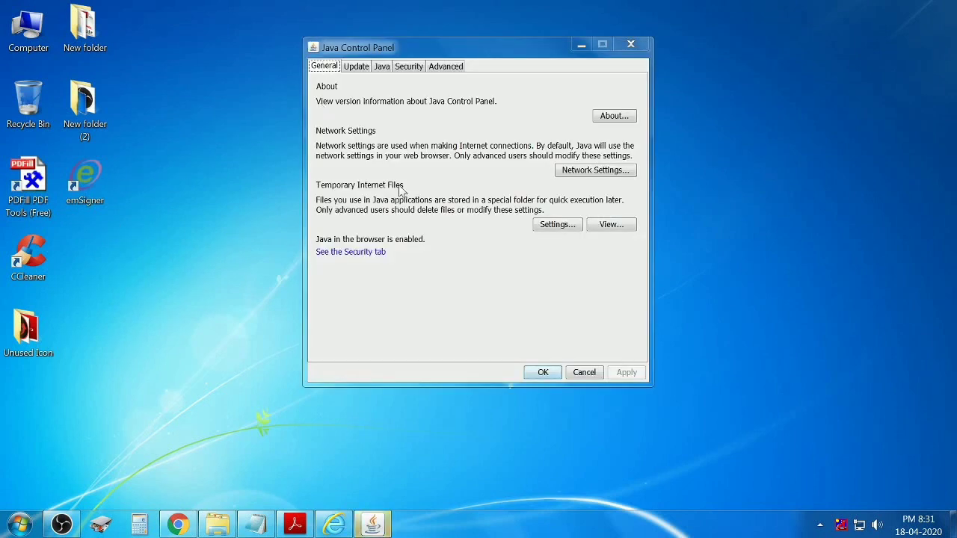
Delete all Java temporary files, including installed applications and applets.
click(557, 224)
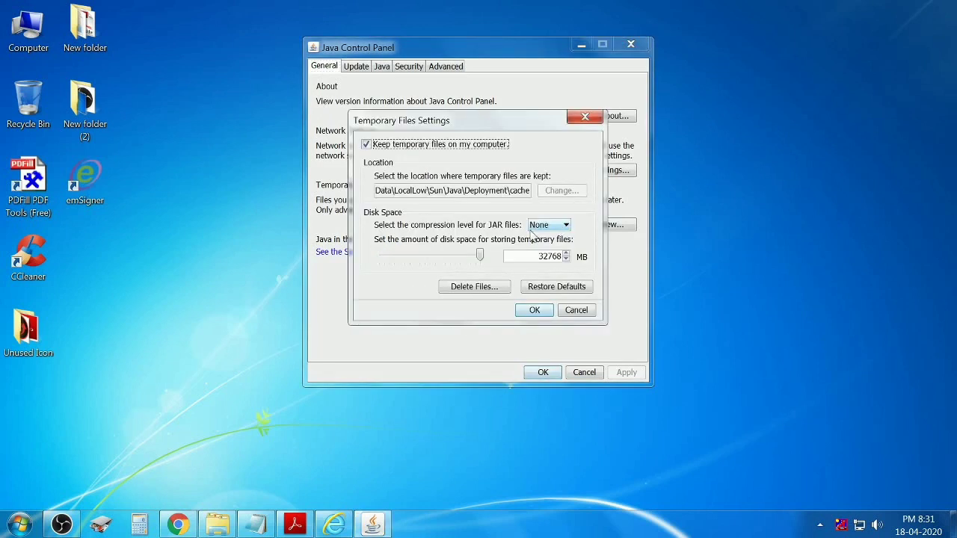
click(487, 293)
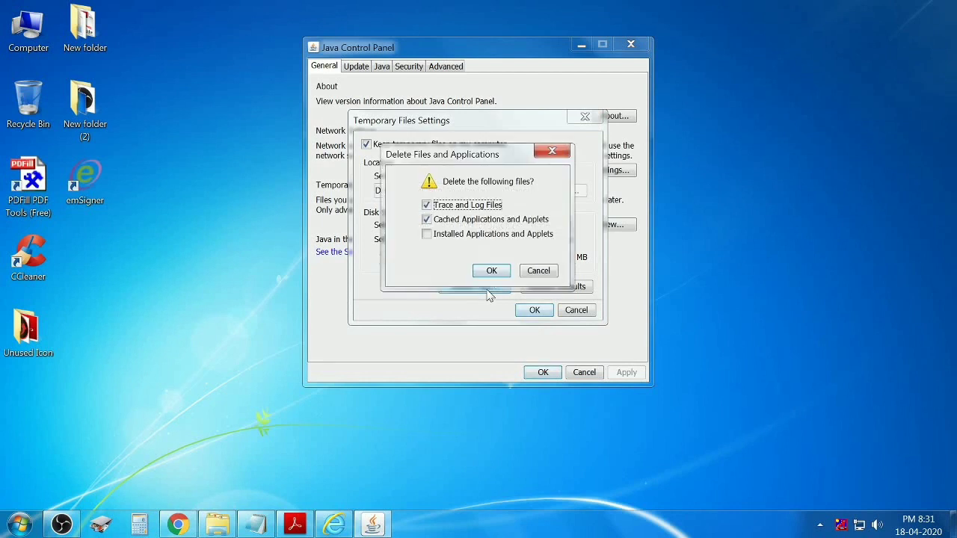
click(430, 235)
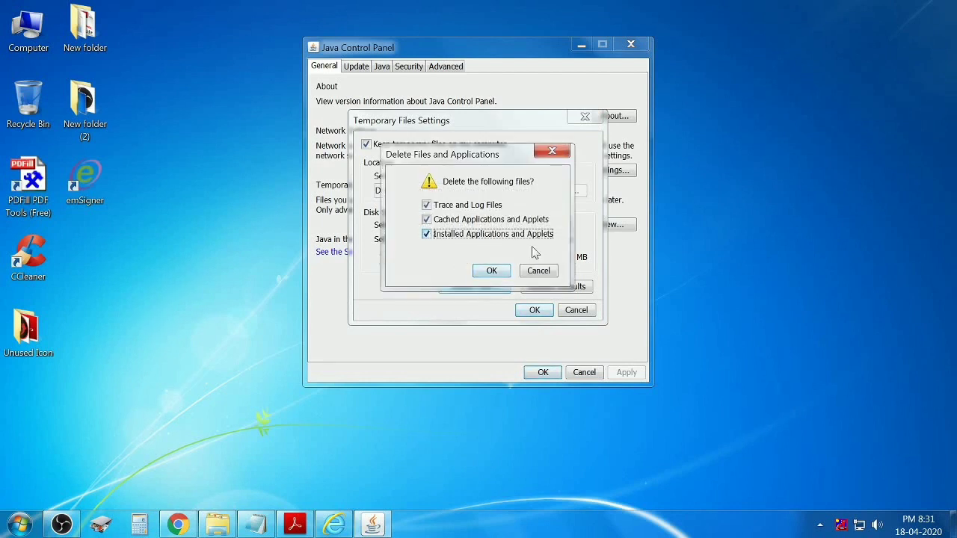
click(499, 275)
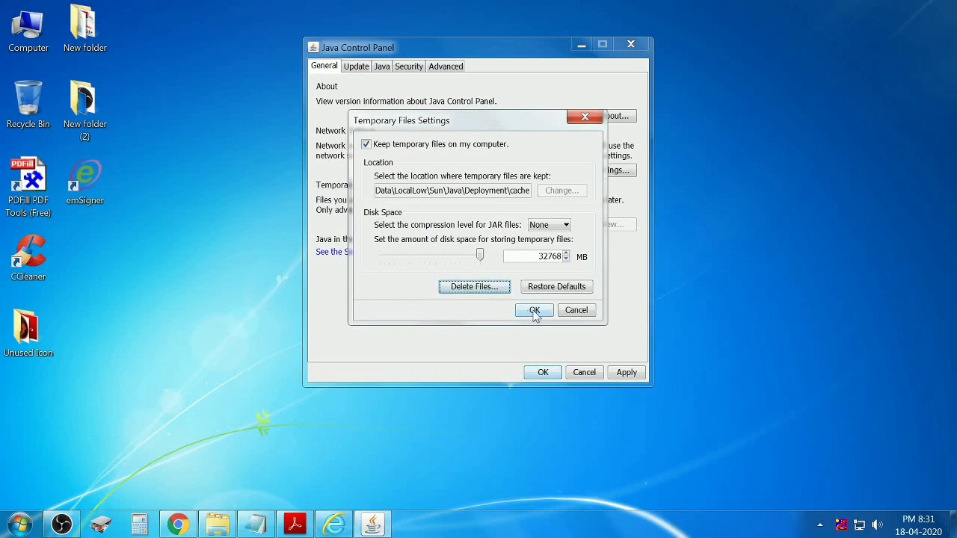
click(535, 312)
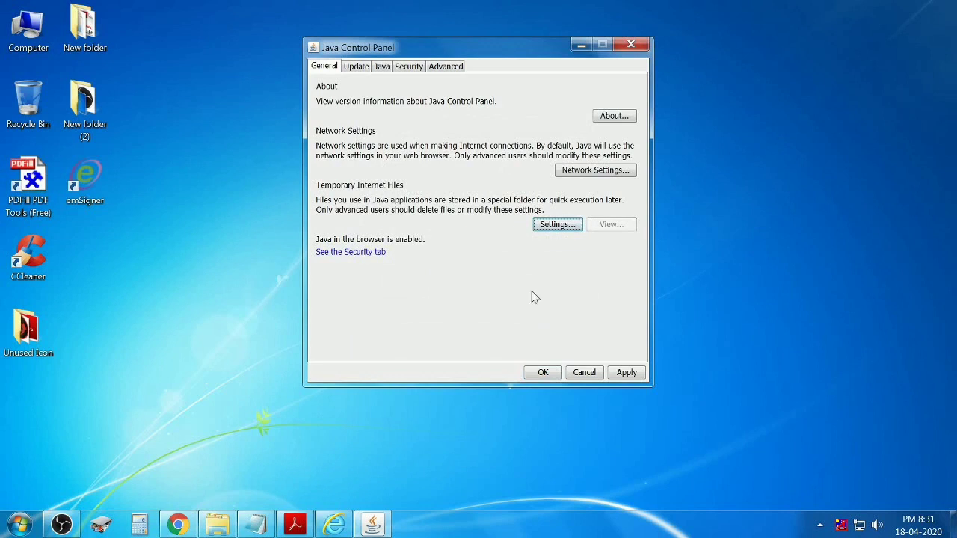
Leave 'Check for Updates Automatically' off with Do Not Check, then view the High security settings.
click(356, 67)
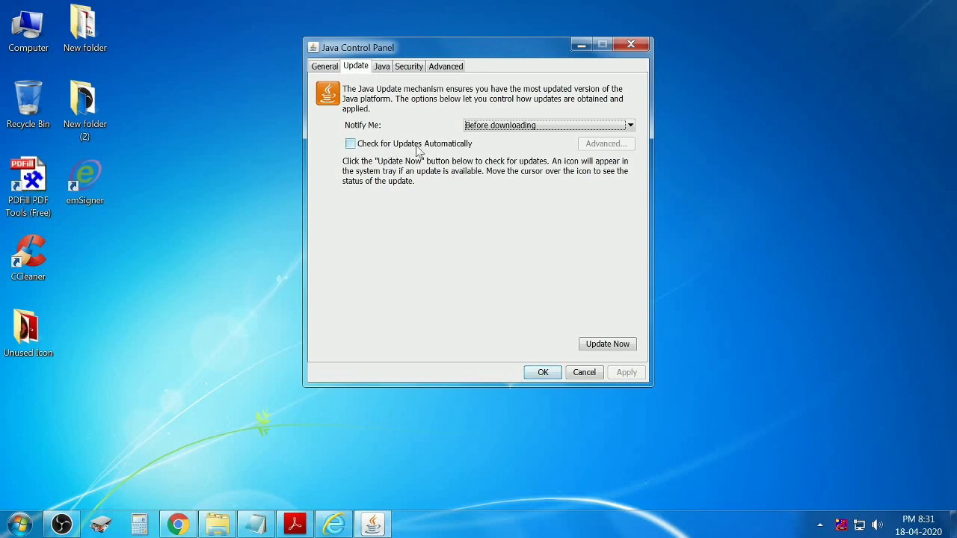
click(351, 146)
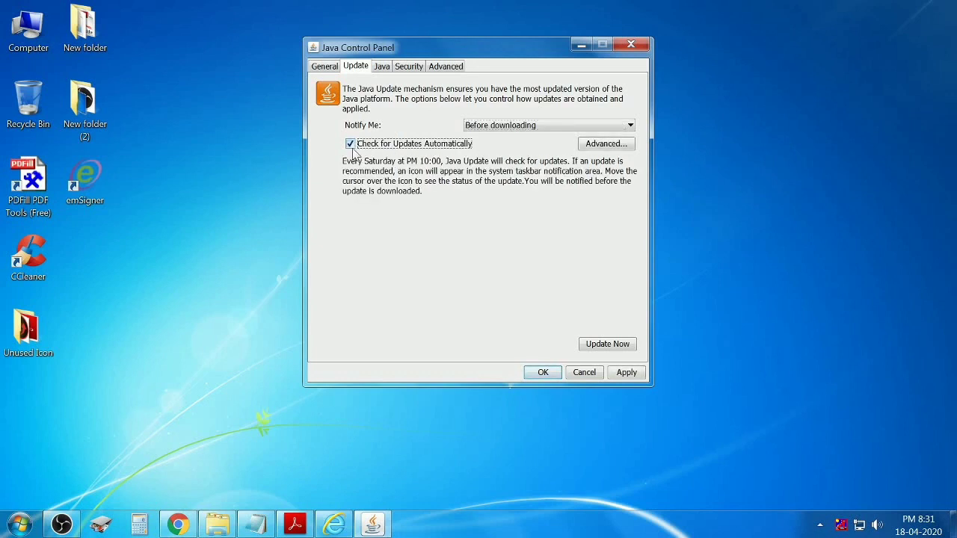
click(350, 143)
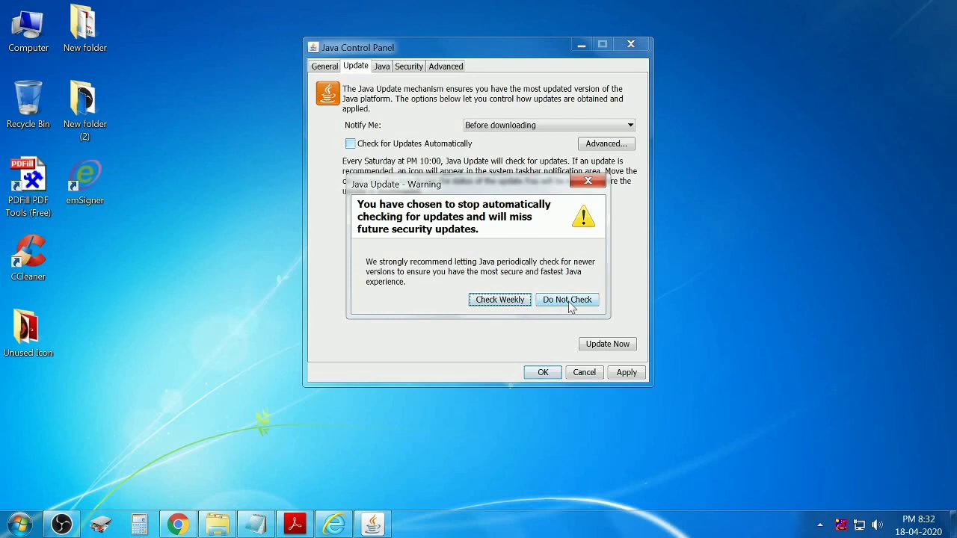
click(569, 300)
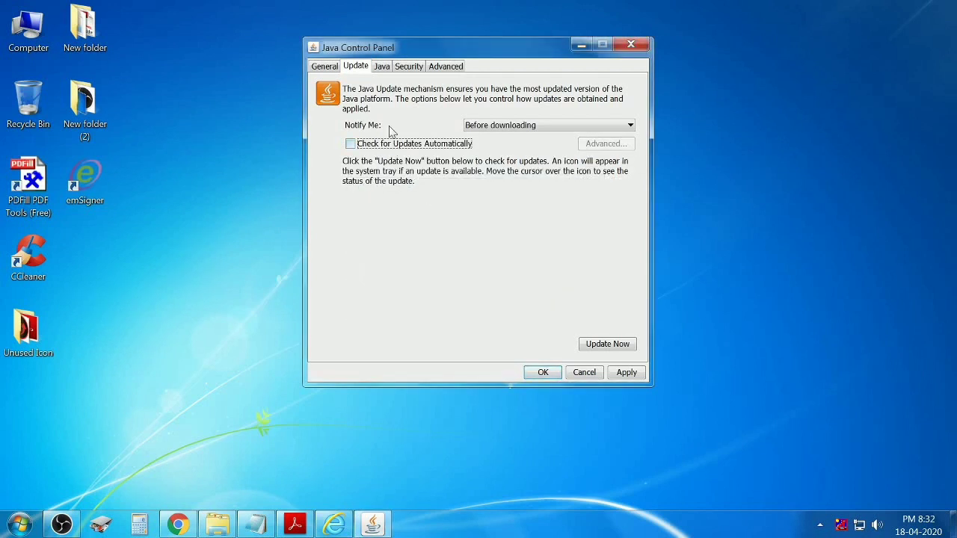
click(417, 71)
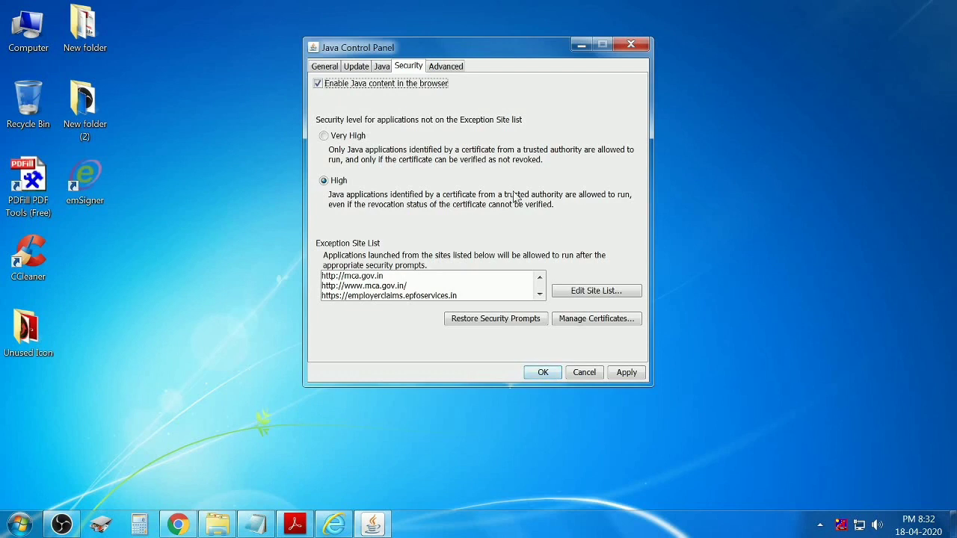
click(597, 296)
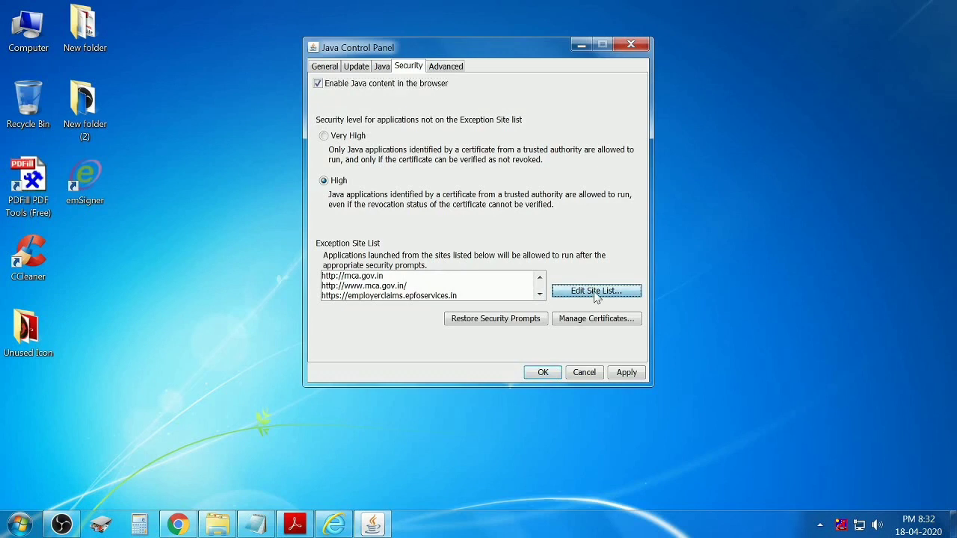
click(555, 305)
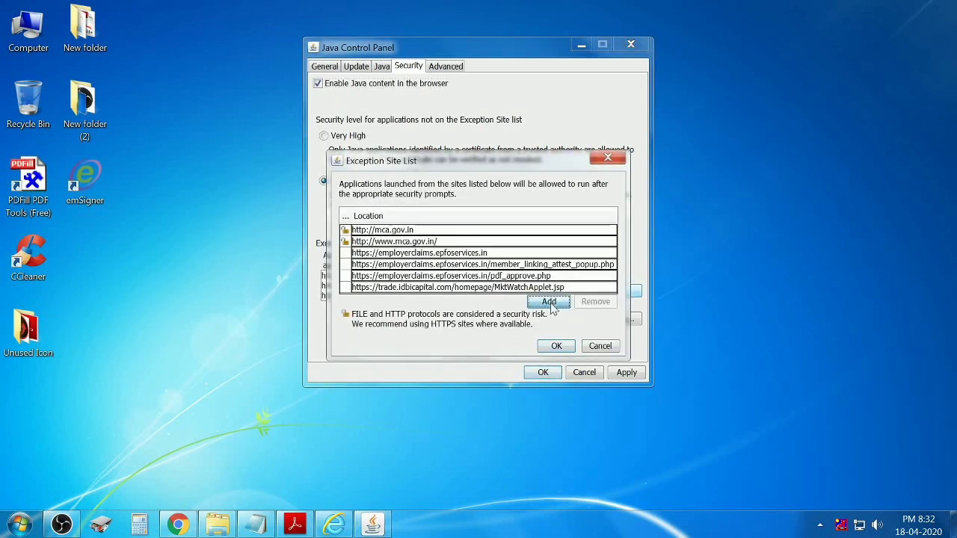
click(610, 267)
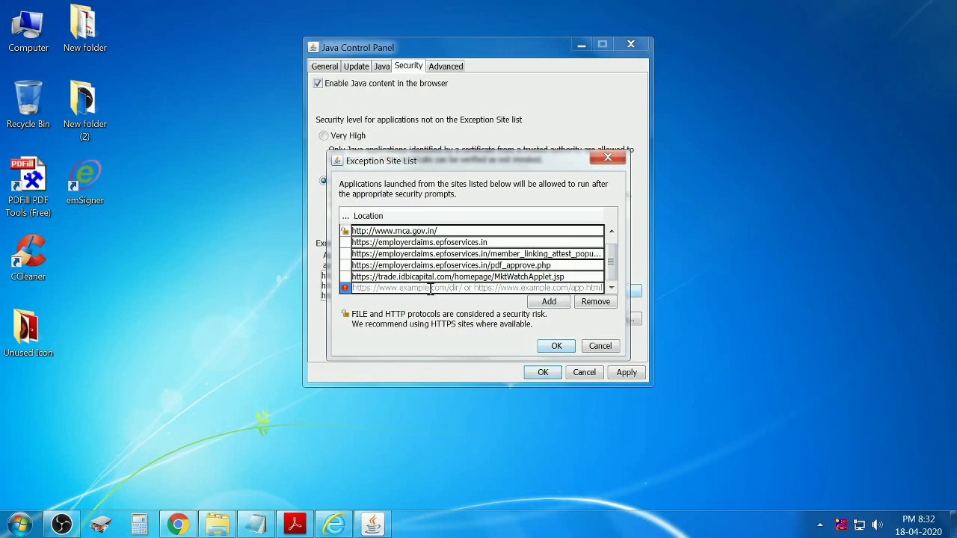
text(www.mca.gov.in)
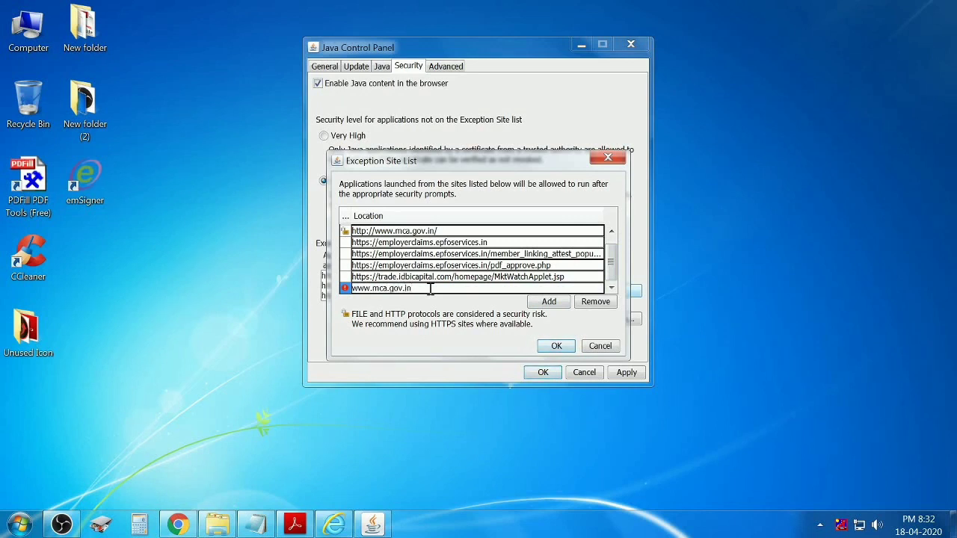
click(548, 304)
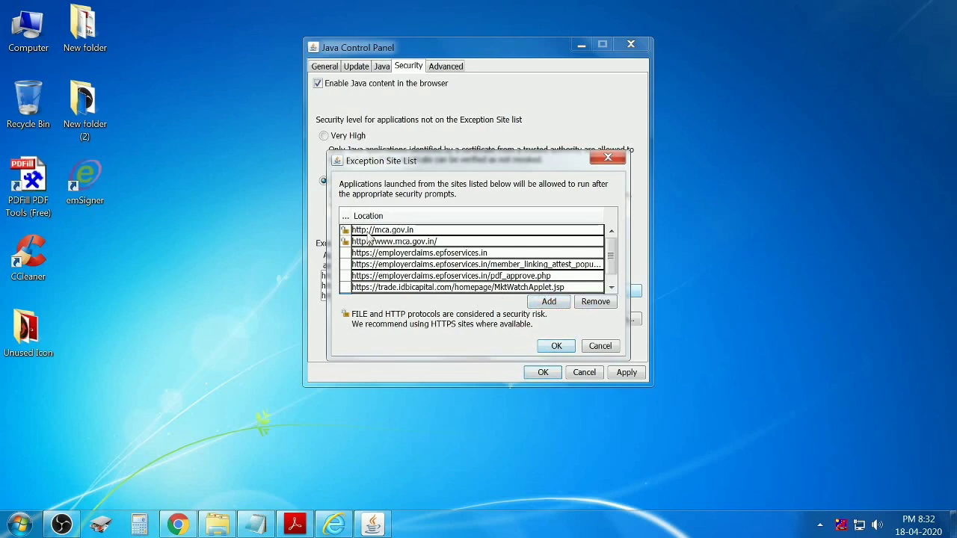
click(556, 345)
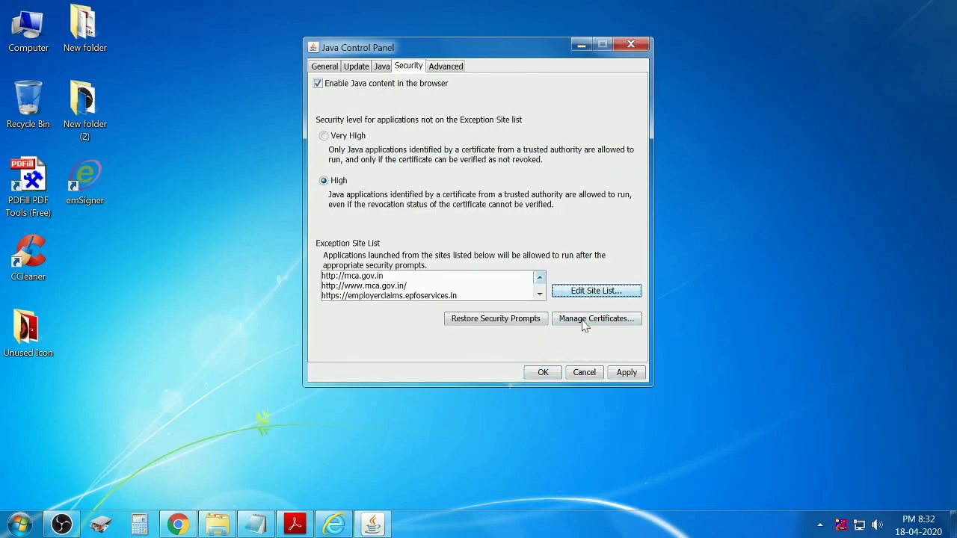
click(624, 373)
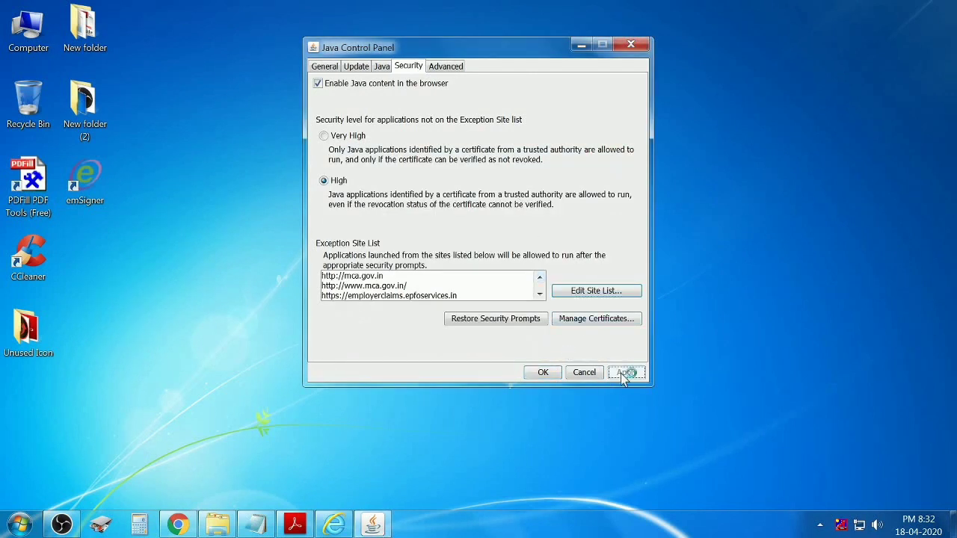
click(544, 372)
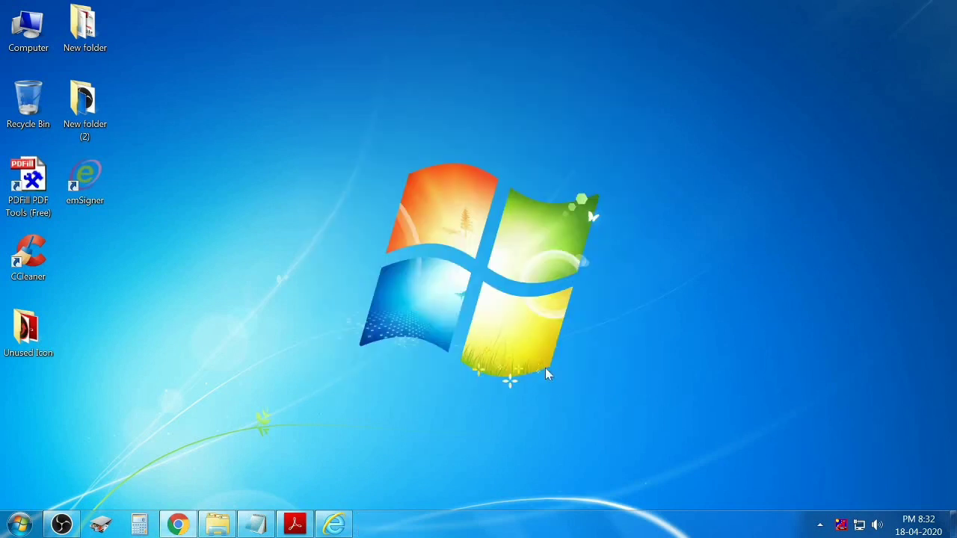
Refresh the desktop and open the MCA portal login page in Internet Explorer.
right_click(398, 124)
click(410, 159)
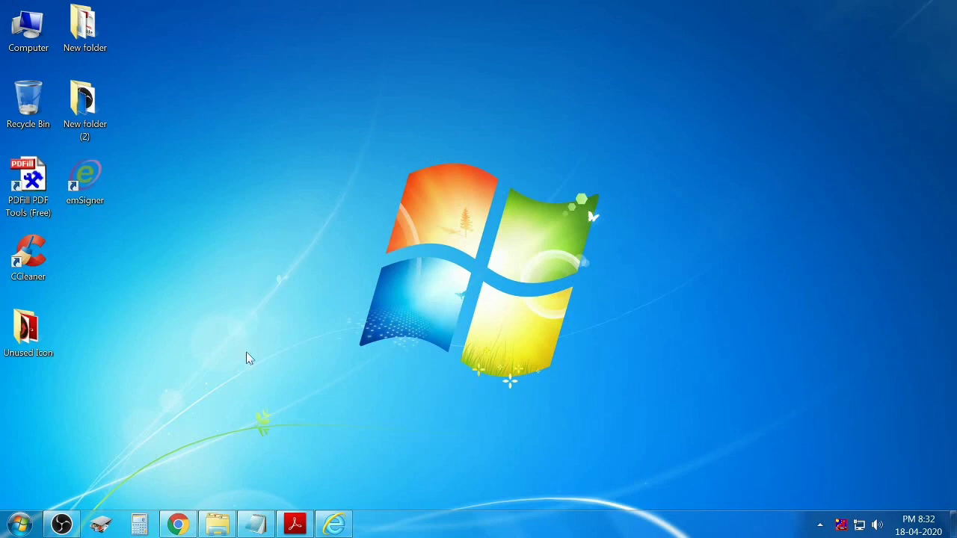
click(180, 530)
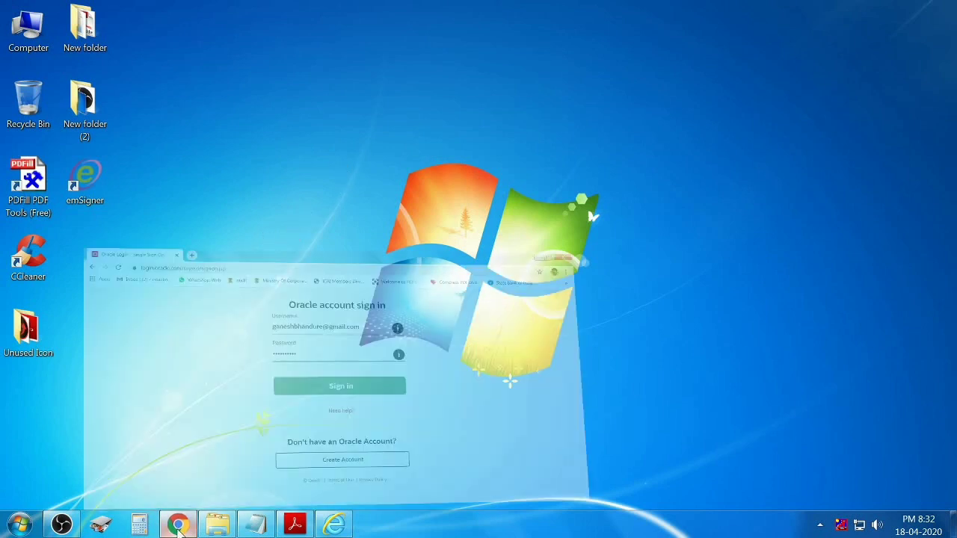
click(329, 516)
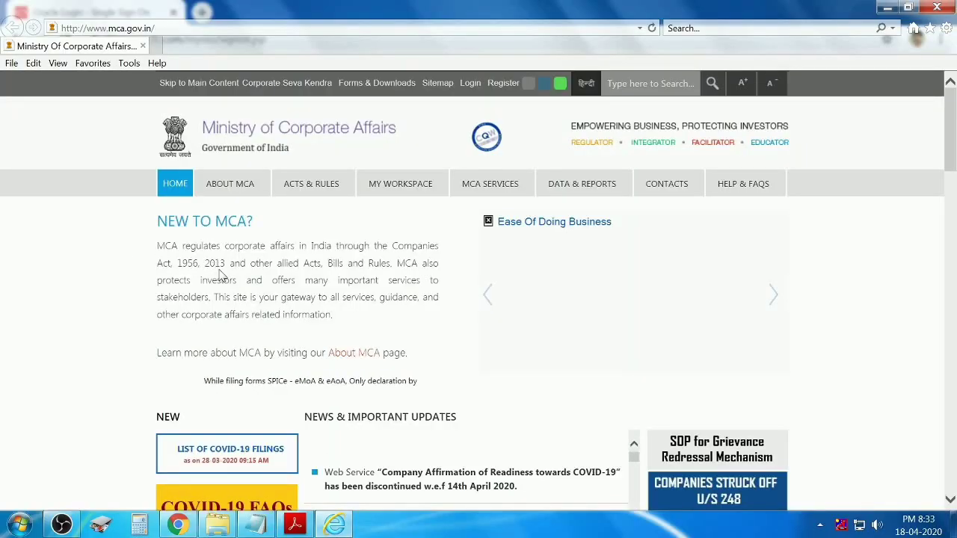
click(471, 83)
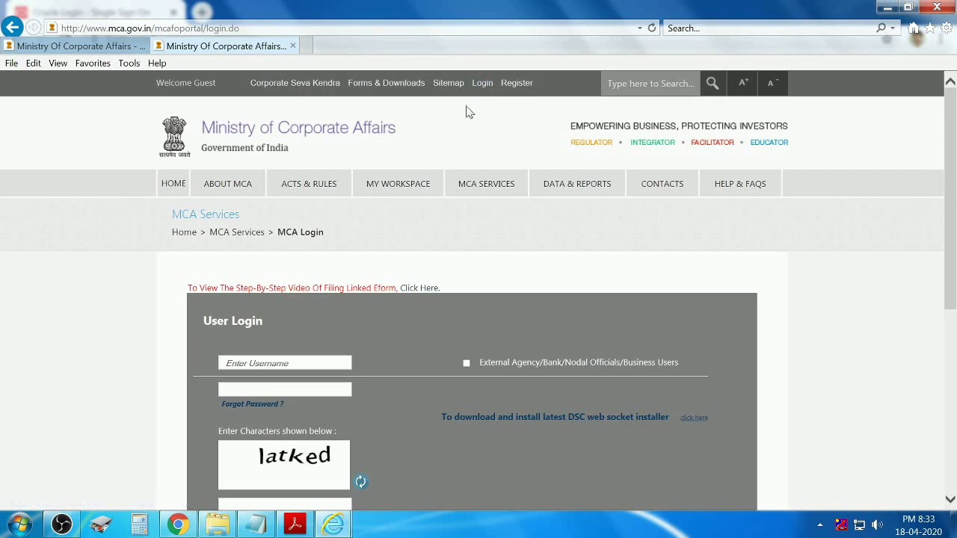
Follow the DSC installer link, expand the web socket FAQ and download MCAemSigner.zip (52.7 MB).
mouse_move(486, 183)
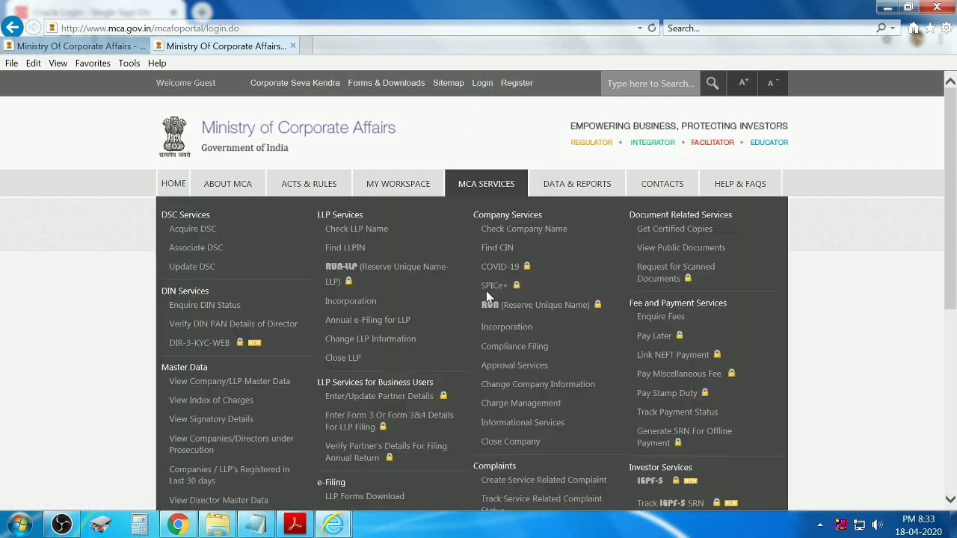
scroll(700, 419, down, 3)
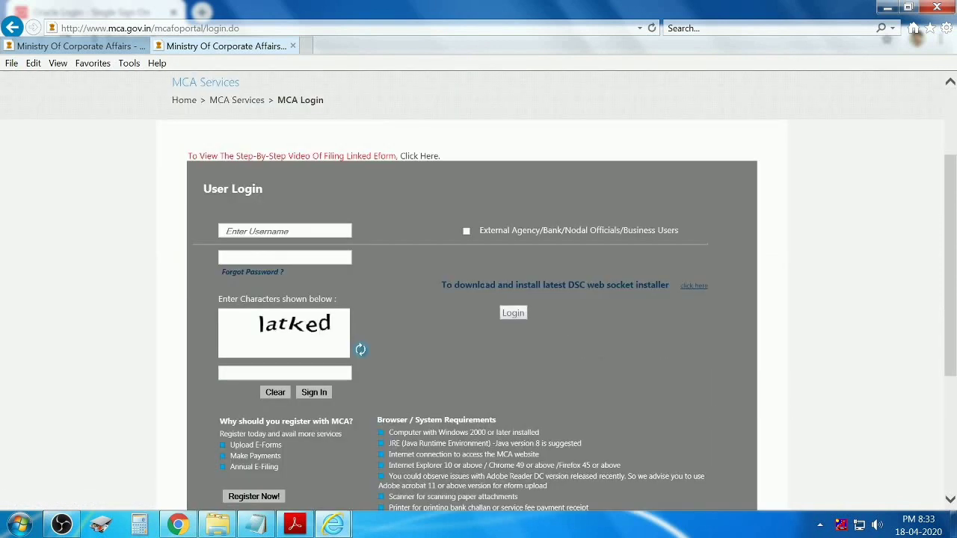
drag(453, 285, 658, 285)
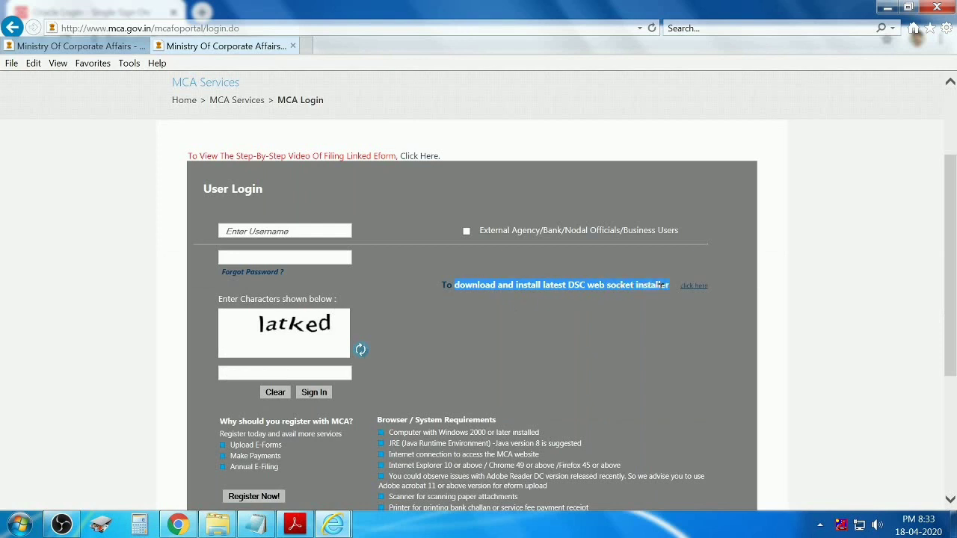
click(701, 287)
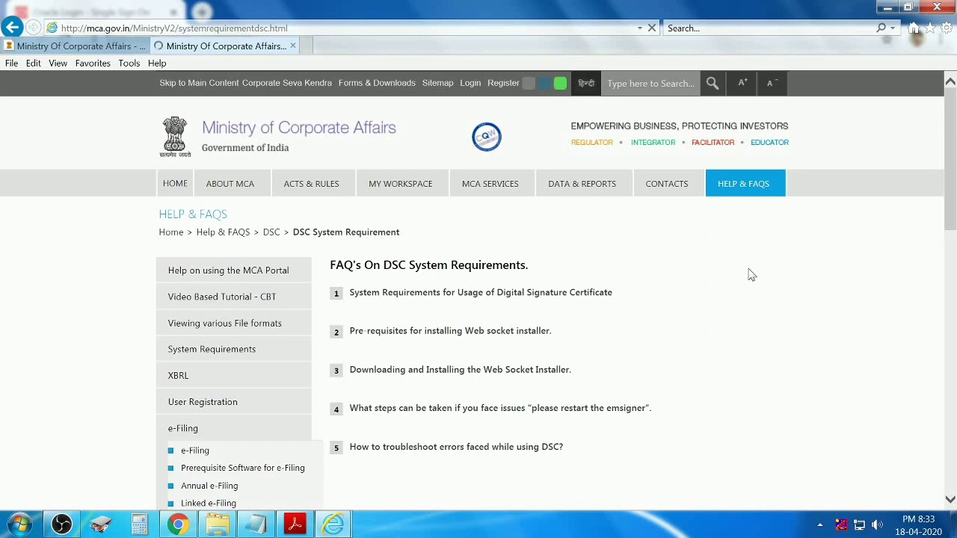
scroll(682, 322, down, 2)
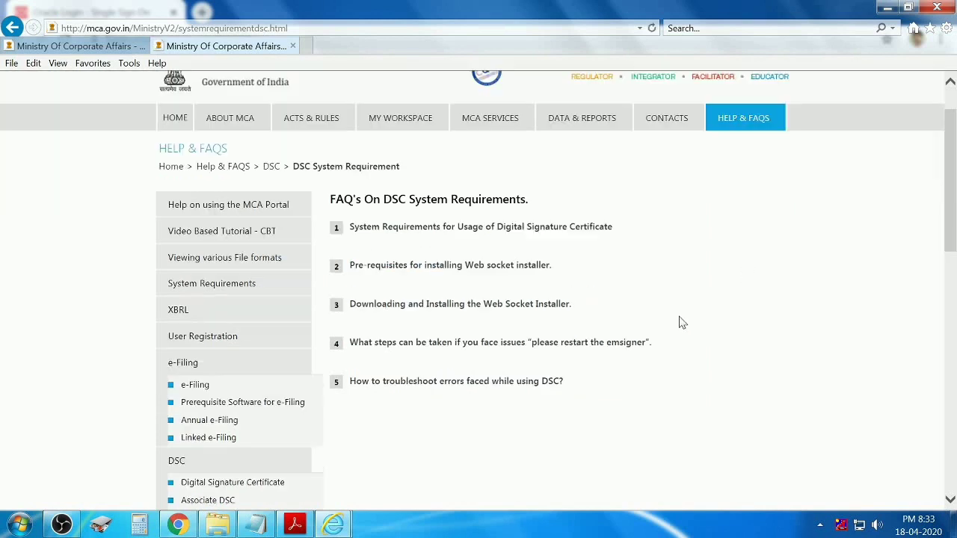
click(383, 312)
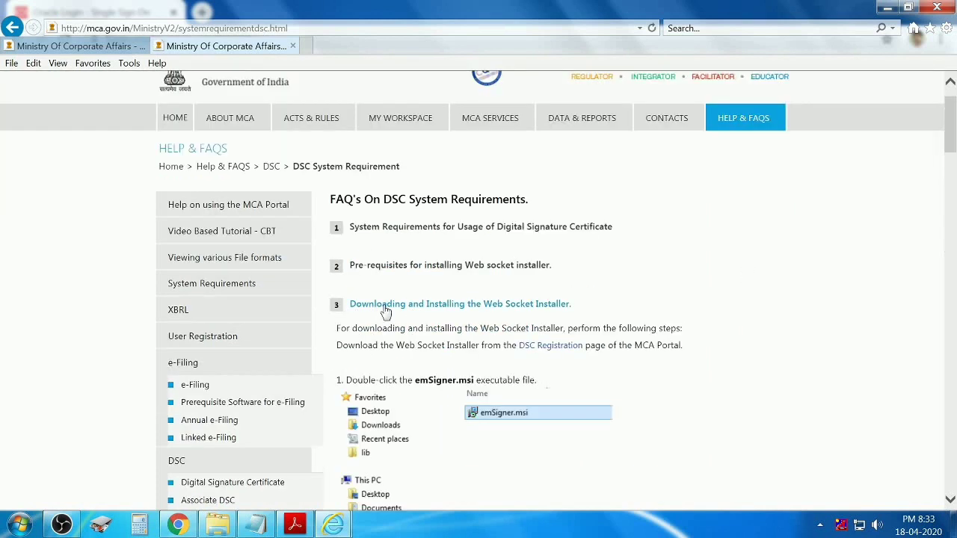
click(568, 351)
scroll(616, 371, down, 2)
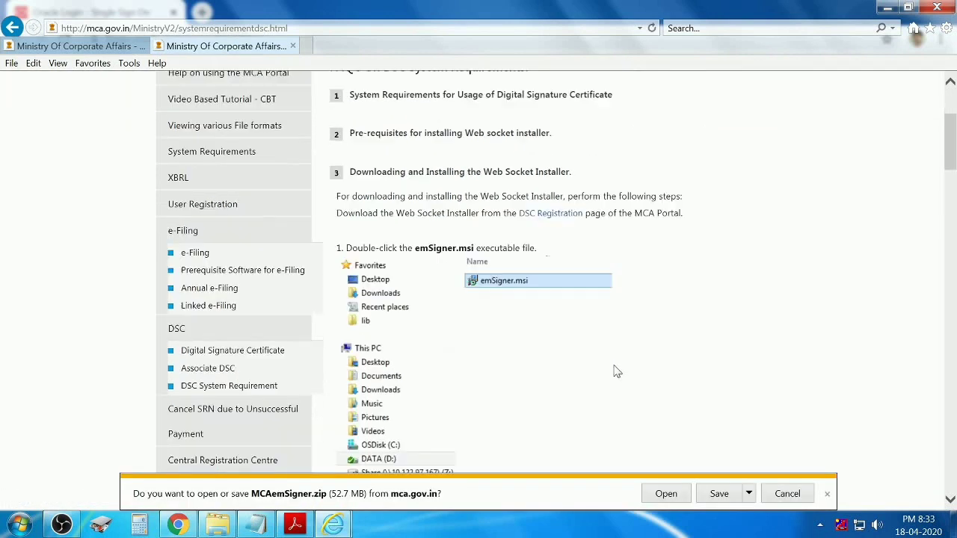
scroll(616, 372, down, 1)
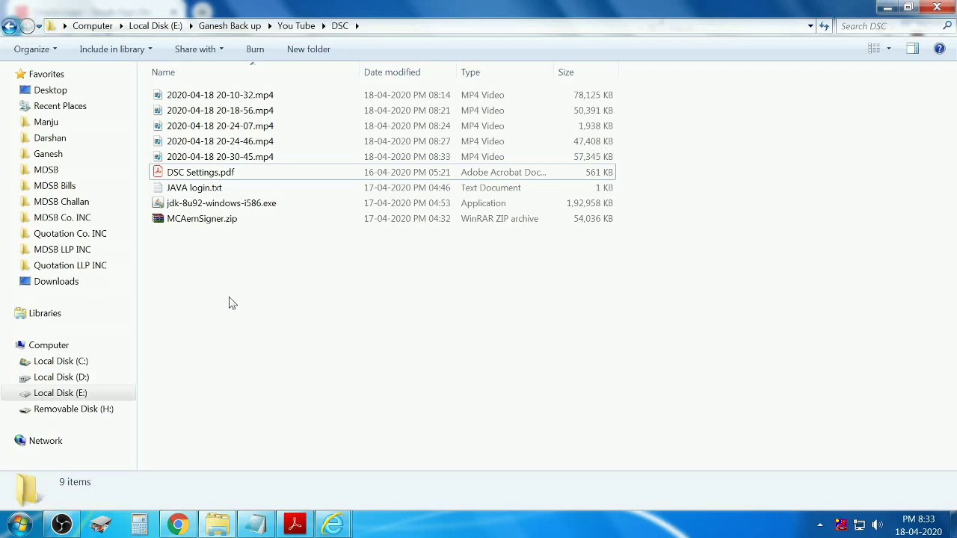
Open MCAemSigner.zip in WinRAR and select emSigner.msi inside emSigner-SetupFiles.
click(200, 221)
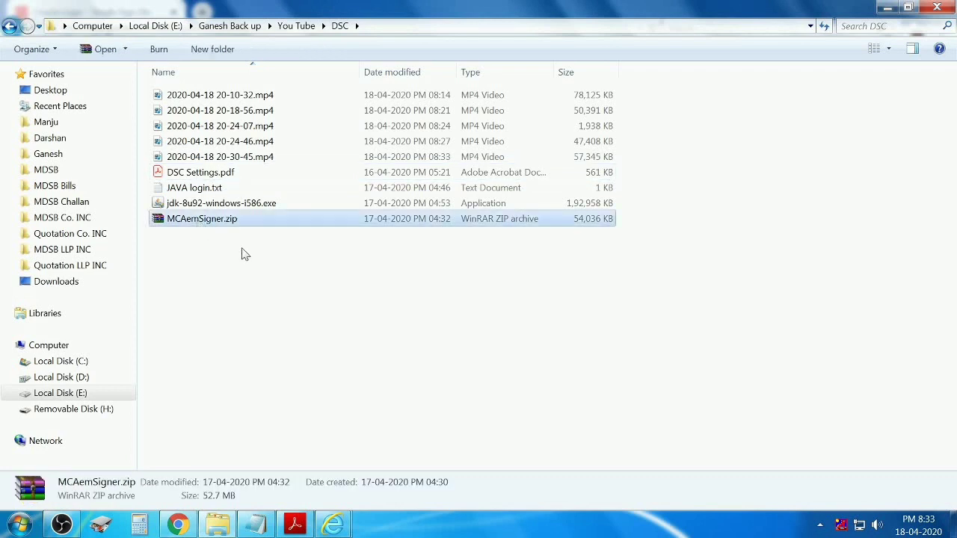
click(203, 260)
click(203, 222)
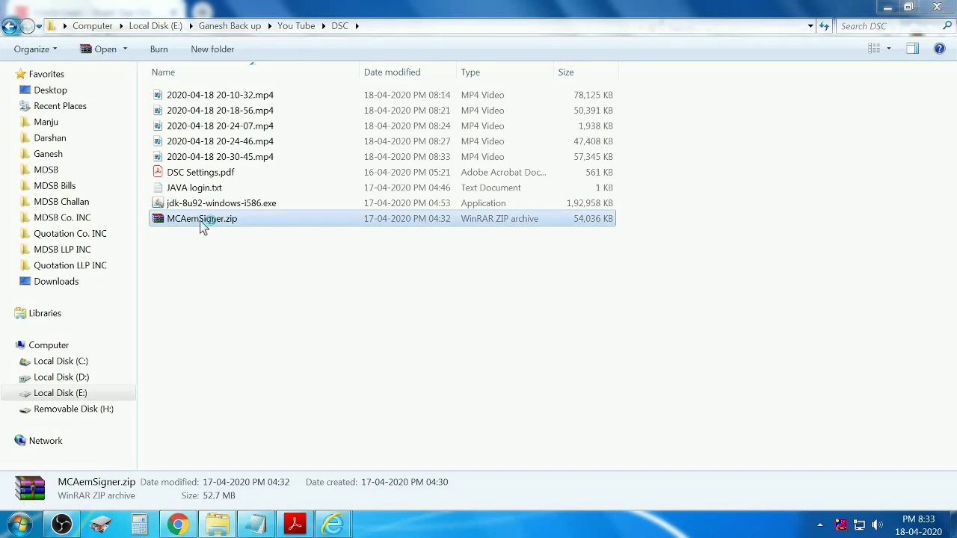
double_click(202, 224)
double_click(132, 145)
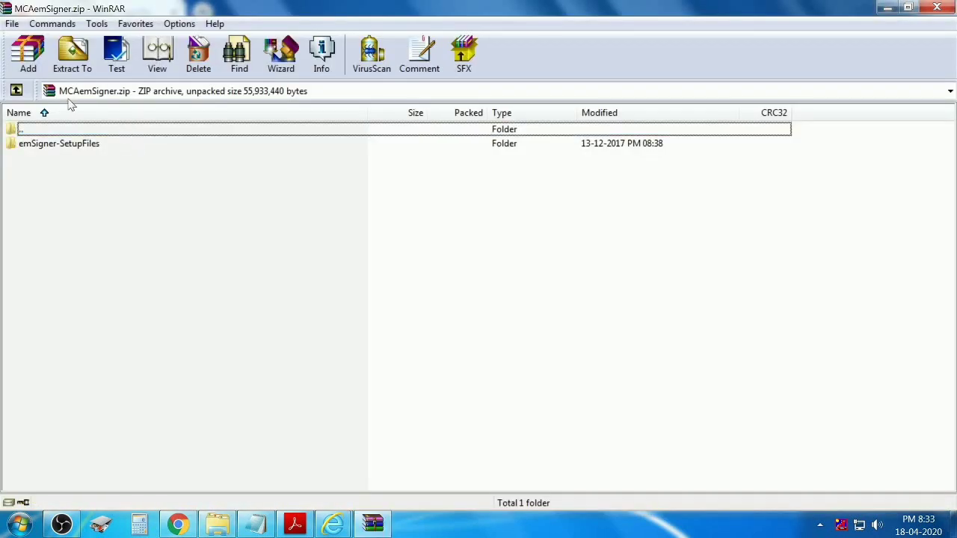
key(Down)
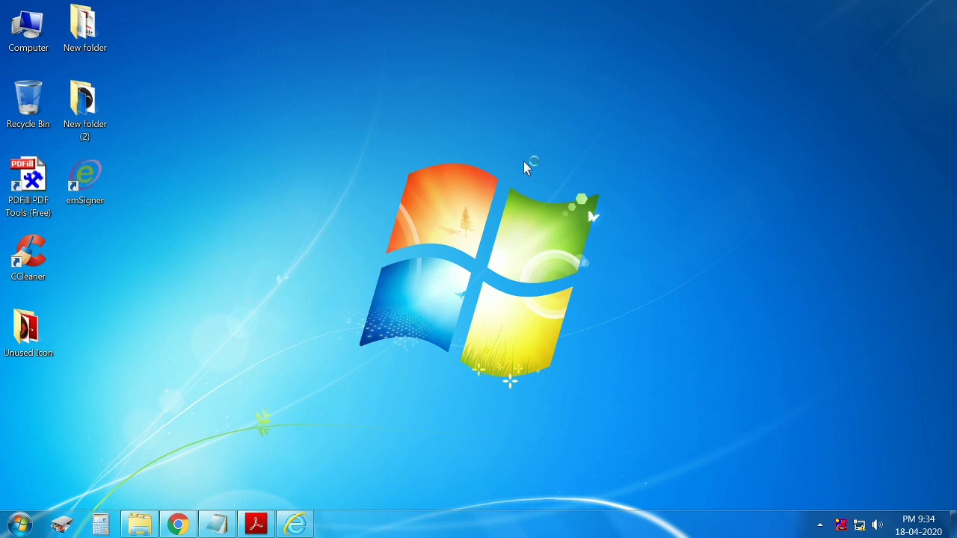
Refresh the desktop, then reach Environment Variables via Computer Properties and Advanced system settings.
right_click(525, 163)
click(549, 197)
right_click(390, 139)
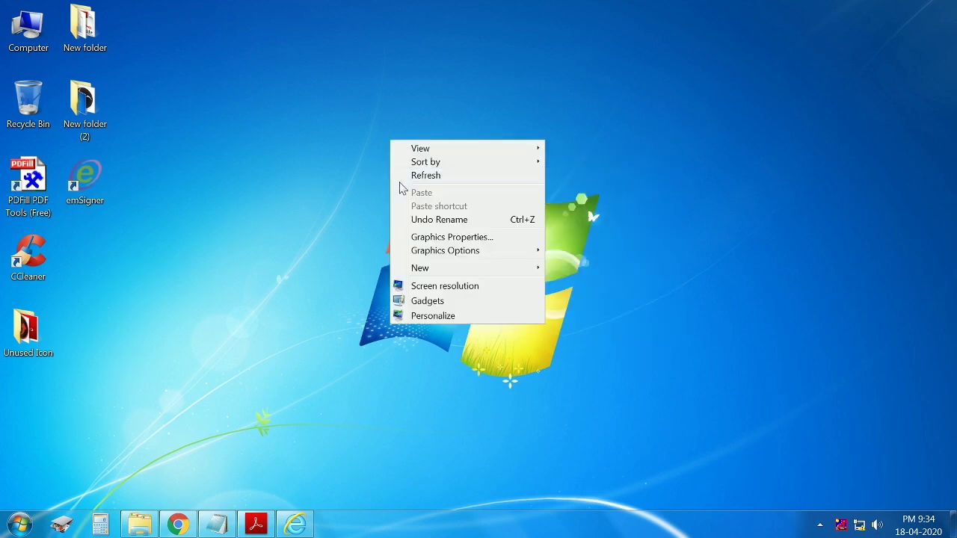
click(415, 179)
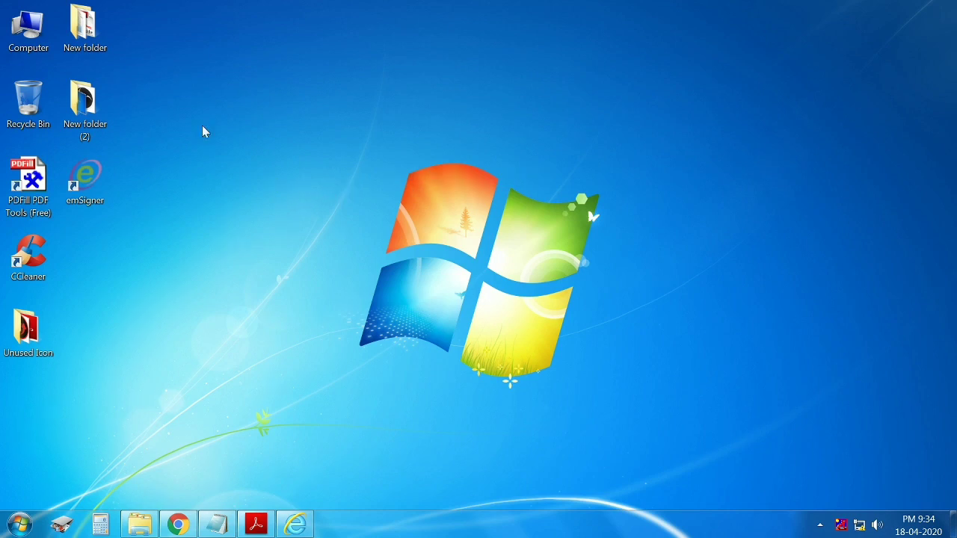
right_click(35, 30)
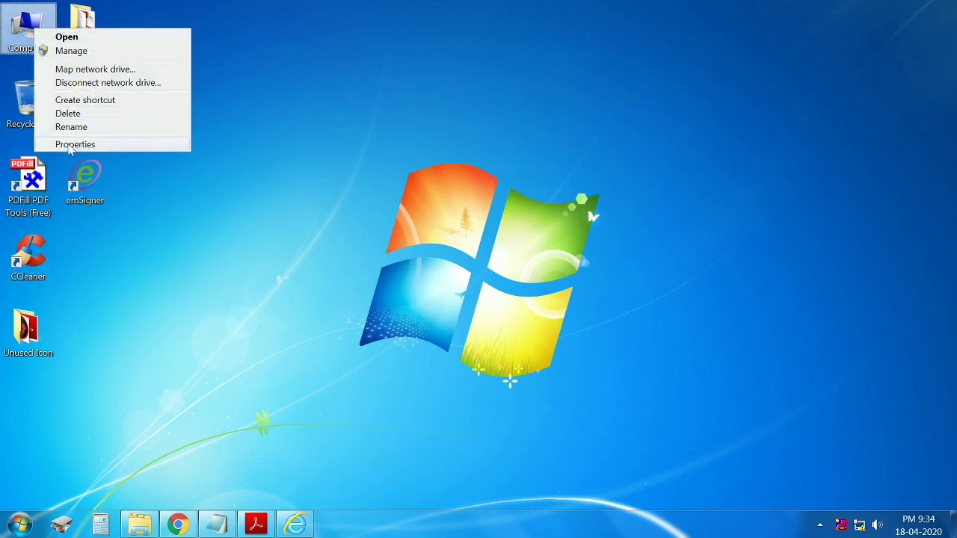
click(73, 145)
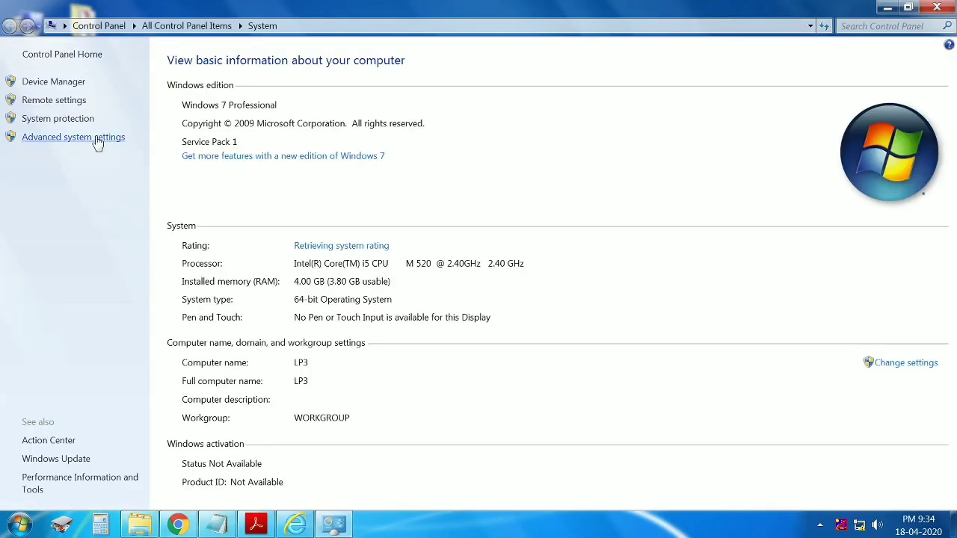
click(121, 138)
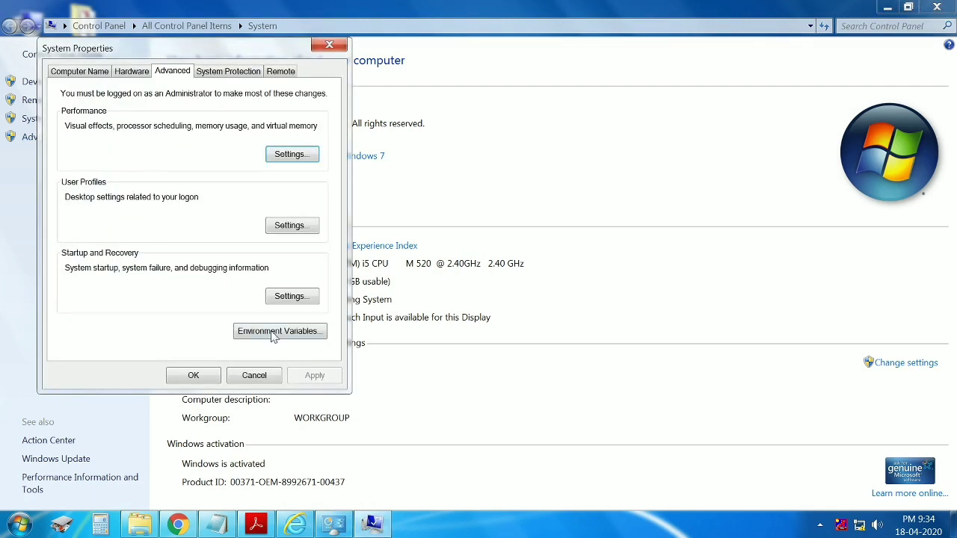
click(320, 337)
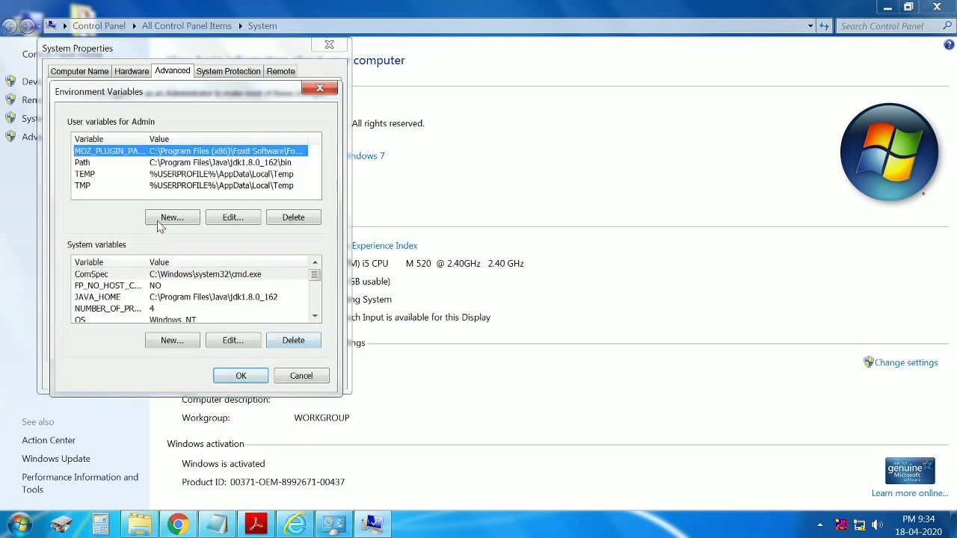
Start a new user variable named JAVA_HOME with an empty value, then minimize Control Panel to reach the desktop.
click(164, 223)
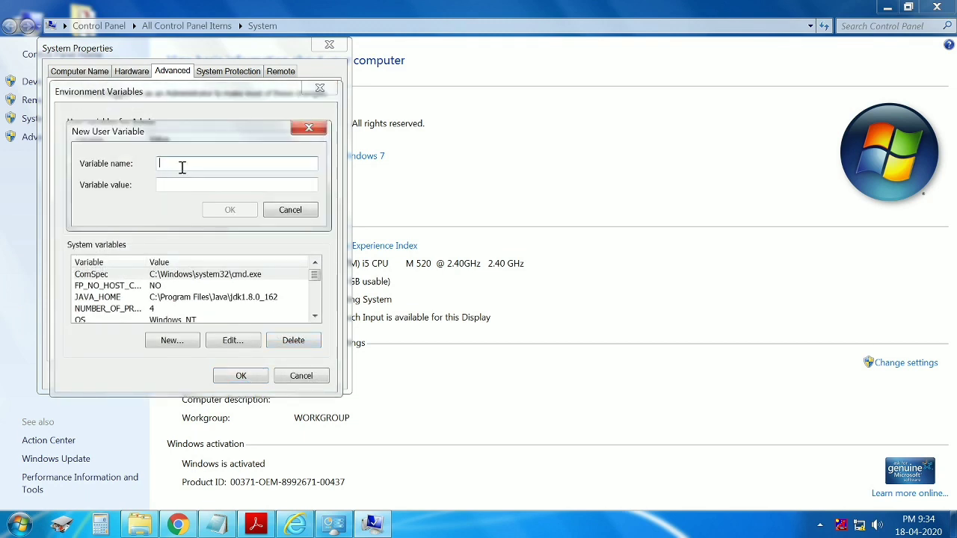
text(JAVA_HOME)
click(168, 185)
click(888, 8)
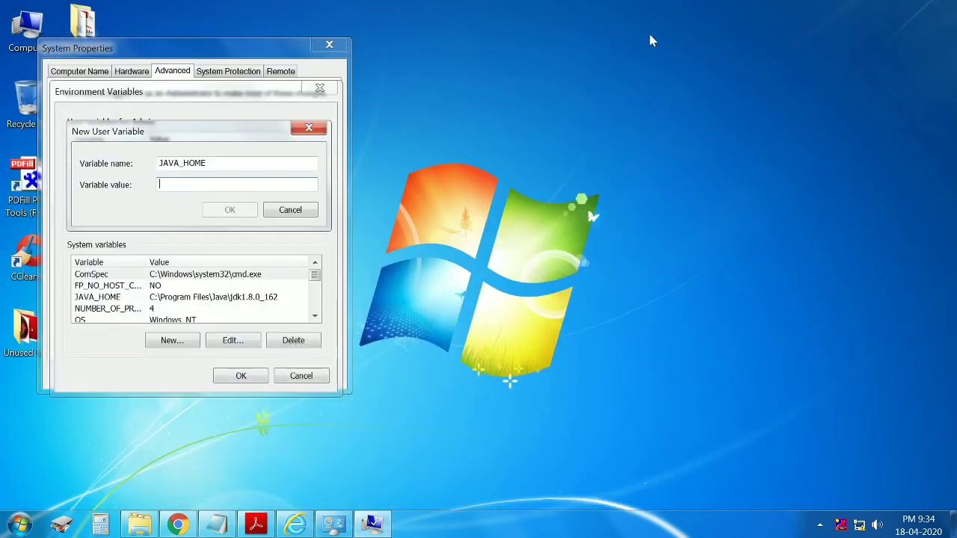
click(535, 47)
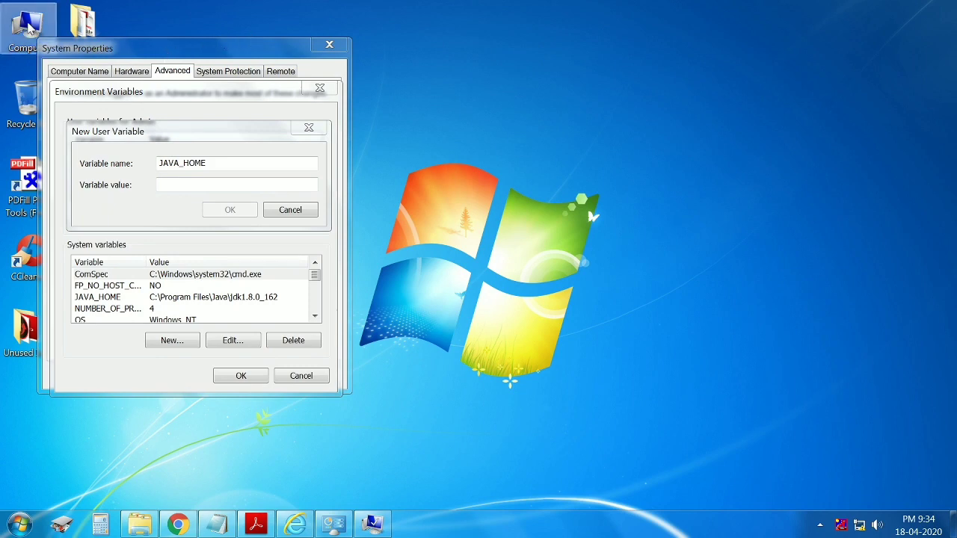
Browse from Computer into Local Disk (C:) and open Program Files (x86).
double_click(28, 26)
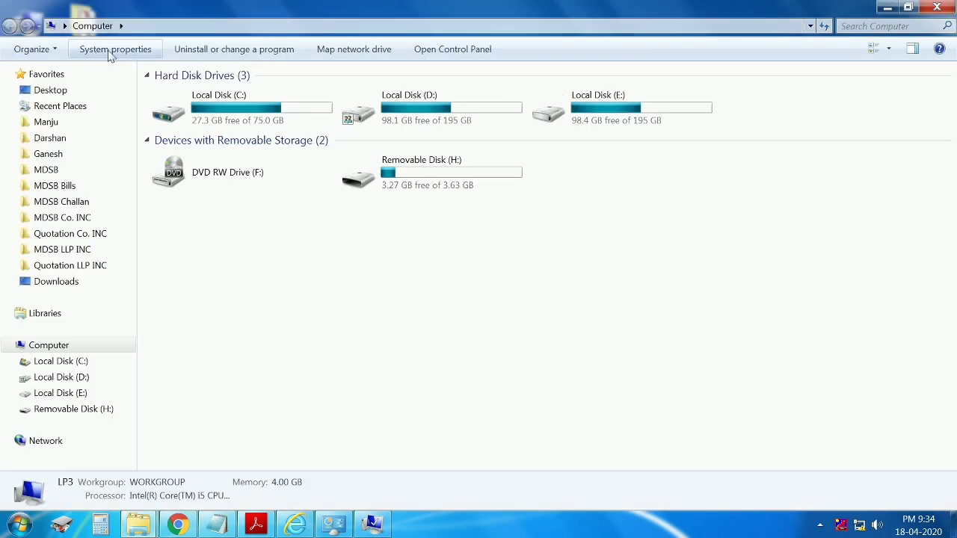
double_click(241, 120)
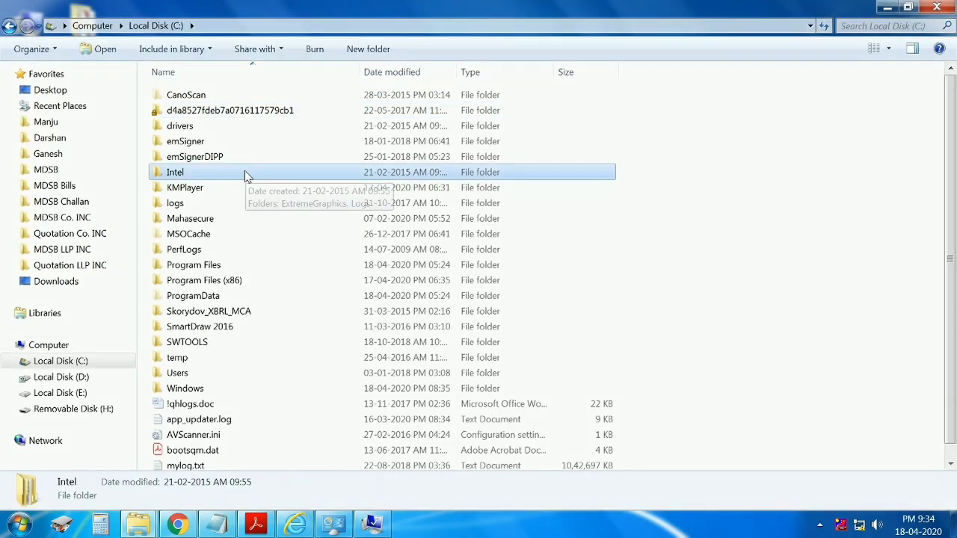
key(p)
key(r)
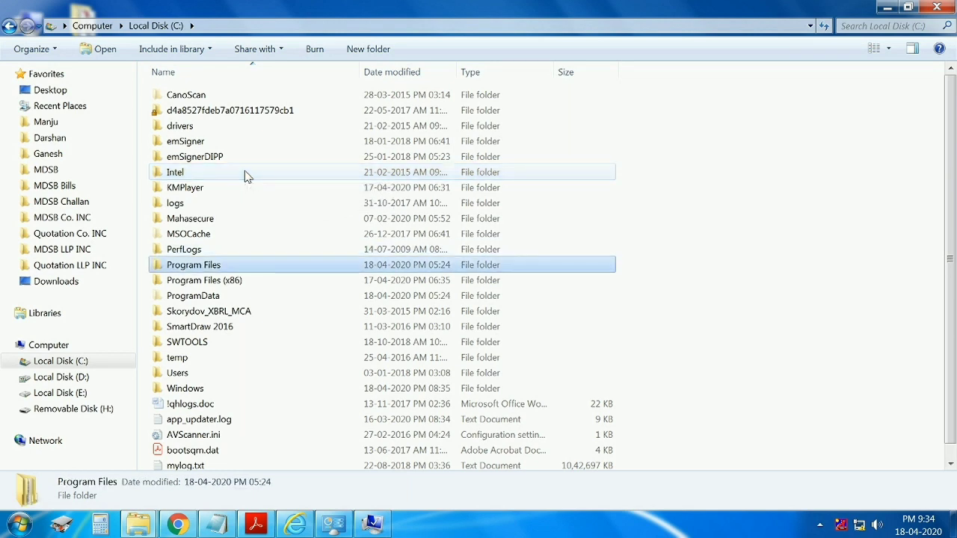
key(Down)
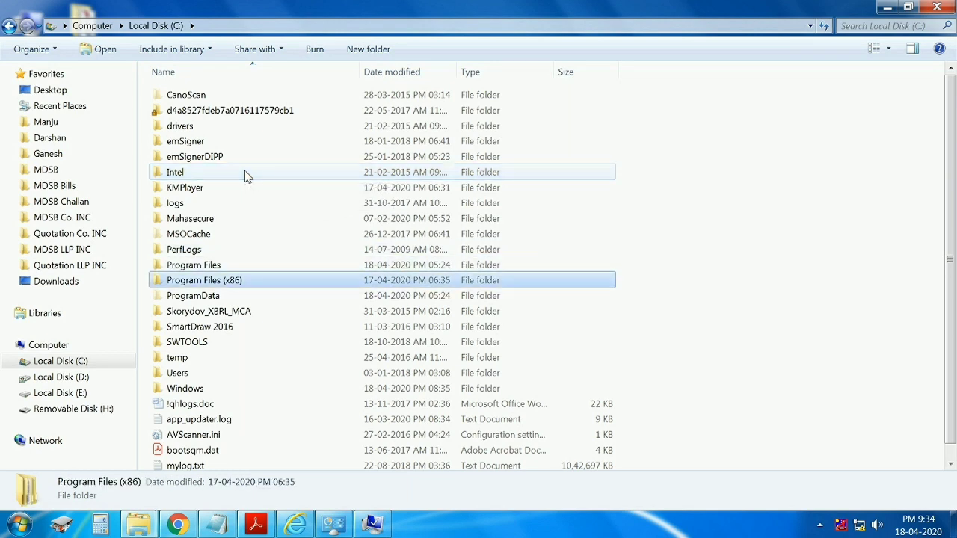
key(Return)
Open Java > jdk1.8.0_92 and select its full folder path in the address bar.
key(Down)
key(Down)
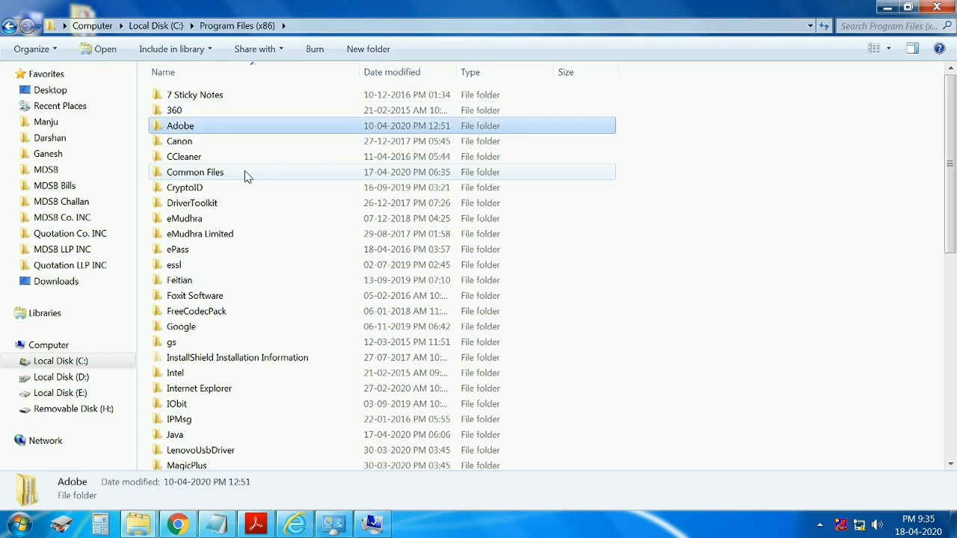
key(j)
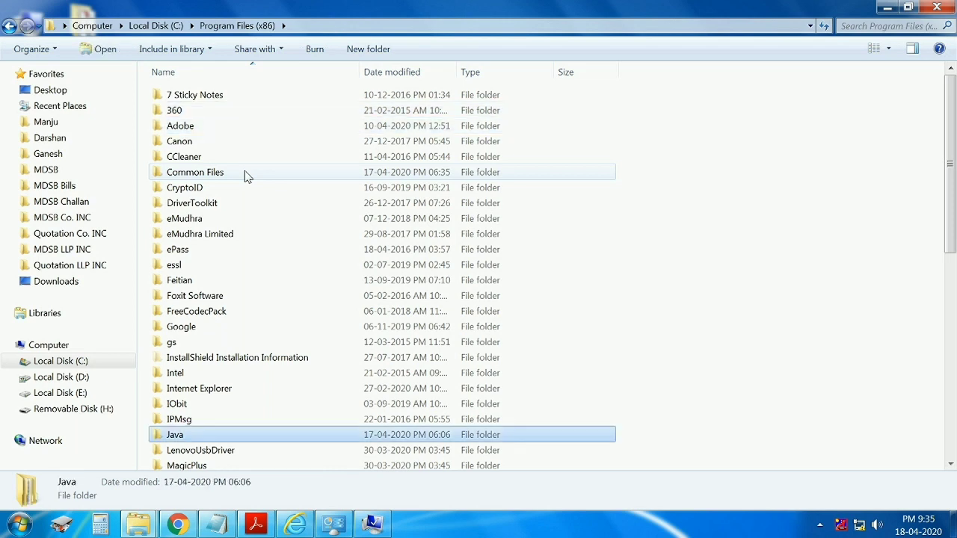
key(Return)
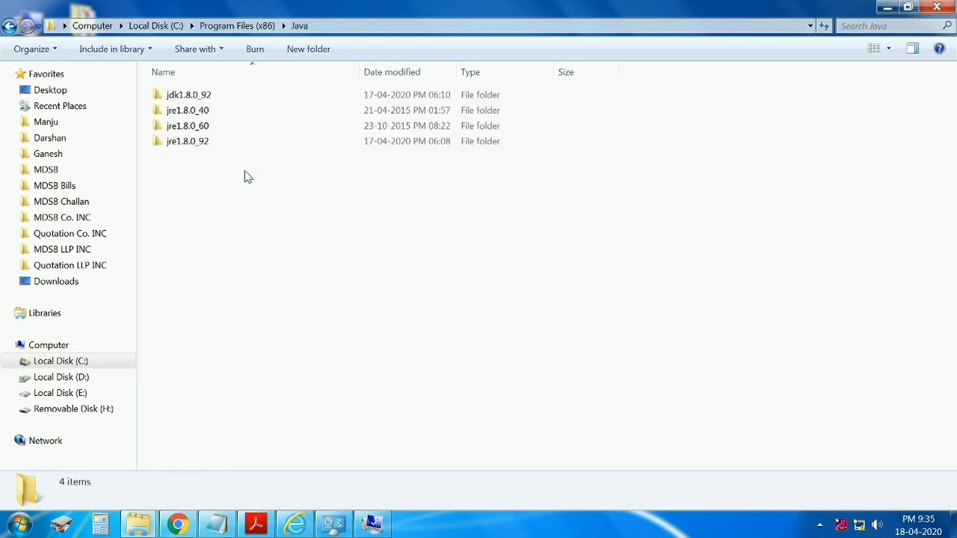
key(Down)
key(Up)
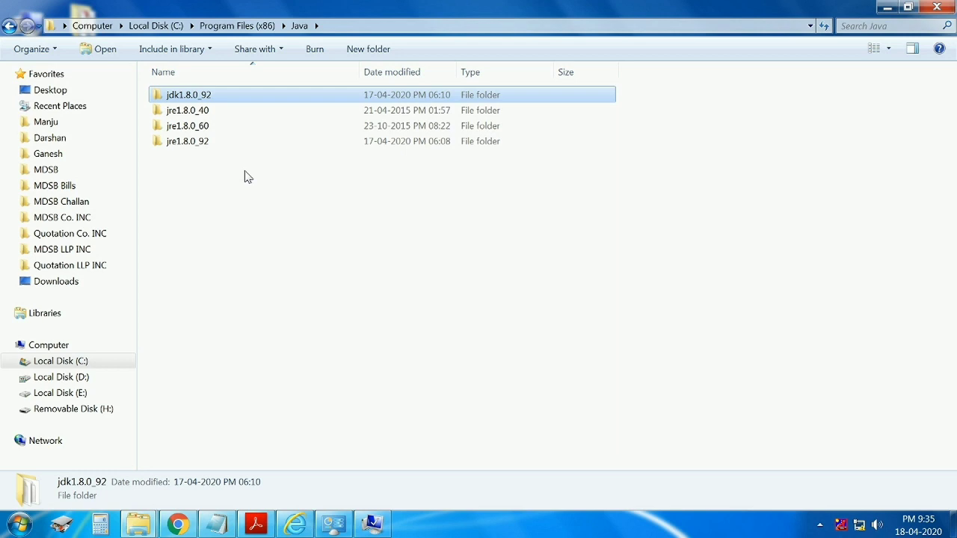
key(Return)
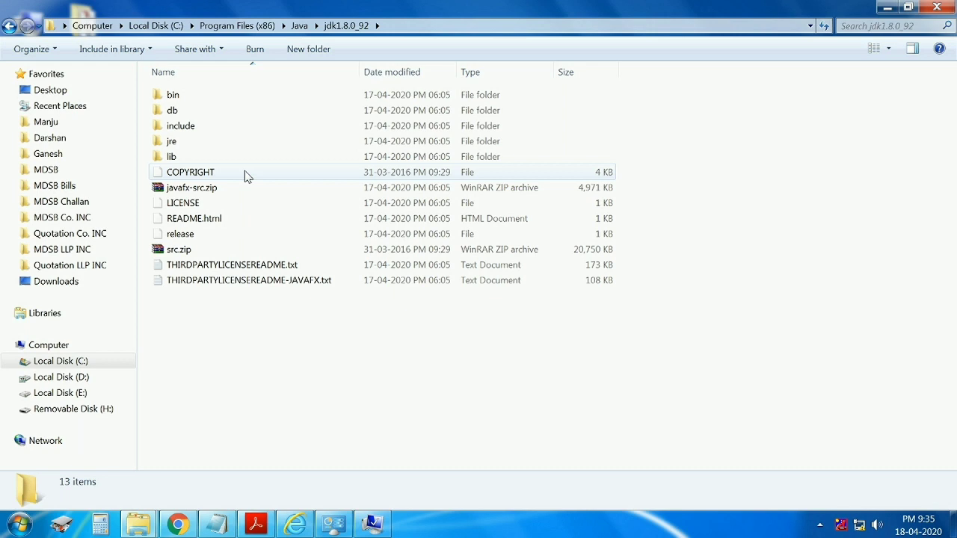
click(407, 27)
key(ctrl+c)
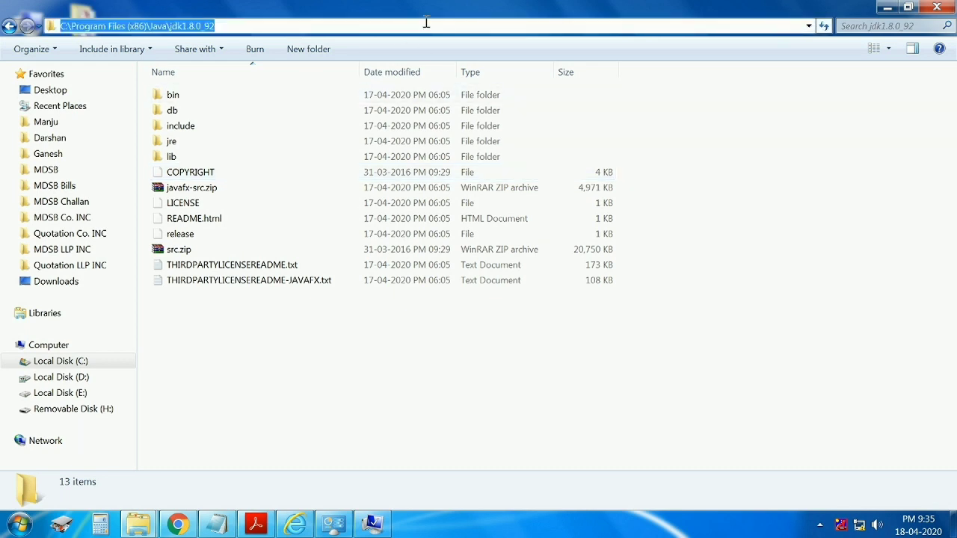
Save JAVA_HOME with value C:\Program Files (x86)\Java\jdk1.8.0_92, then select the Path system variable.
click(371, 523)
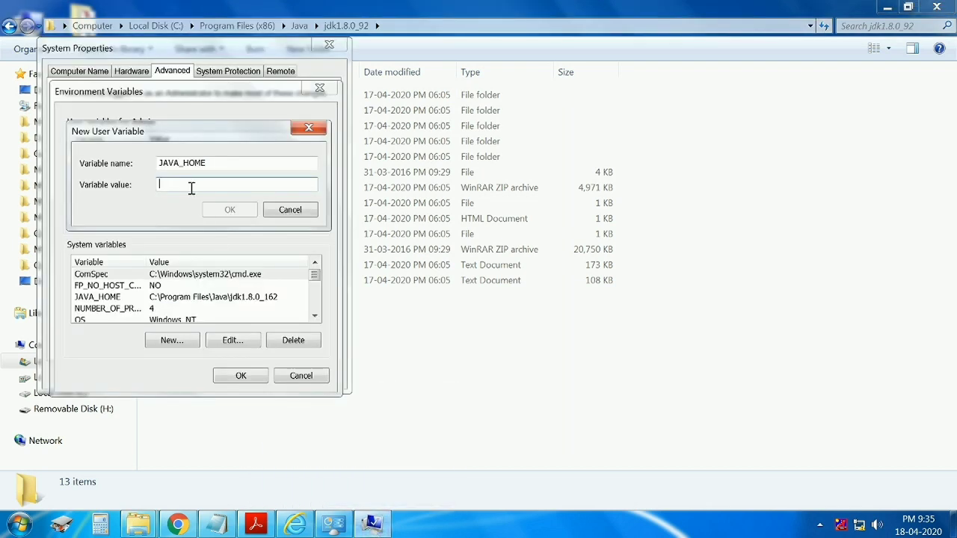
key(ctrl+v)
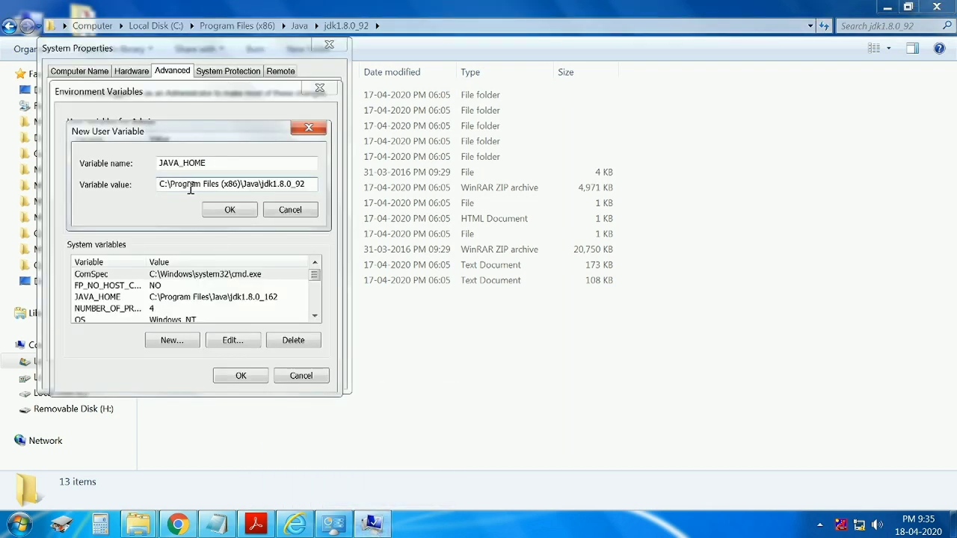
click(229, 211)
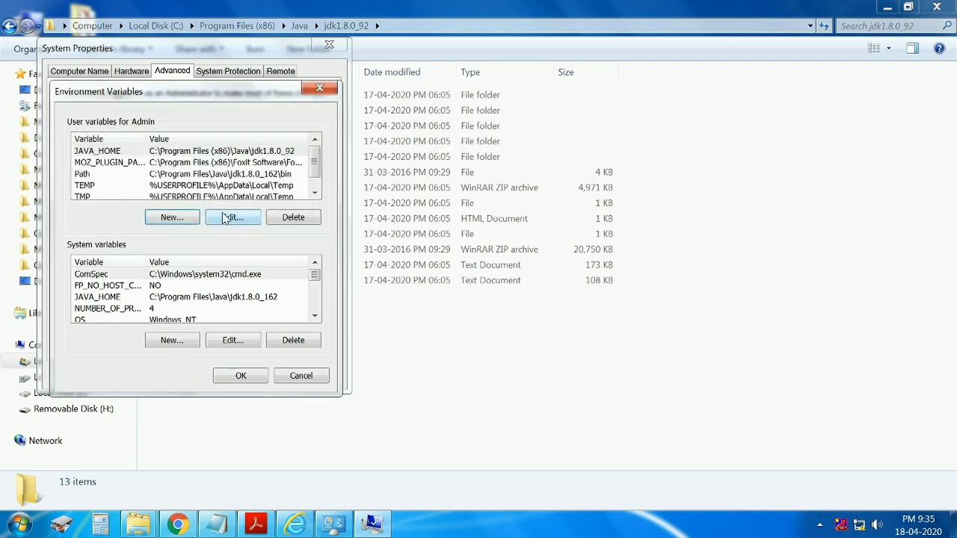
click(148, 297)
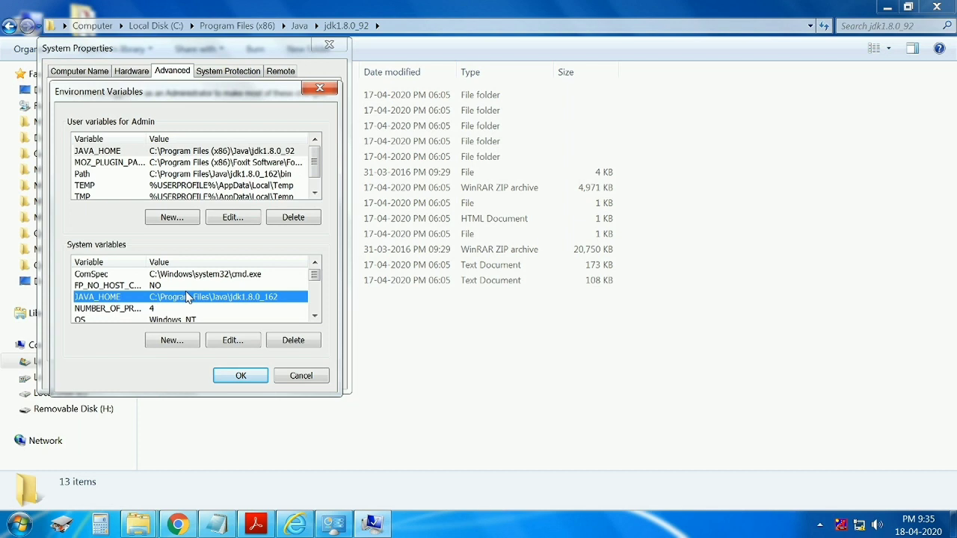
key(p)
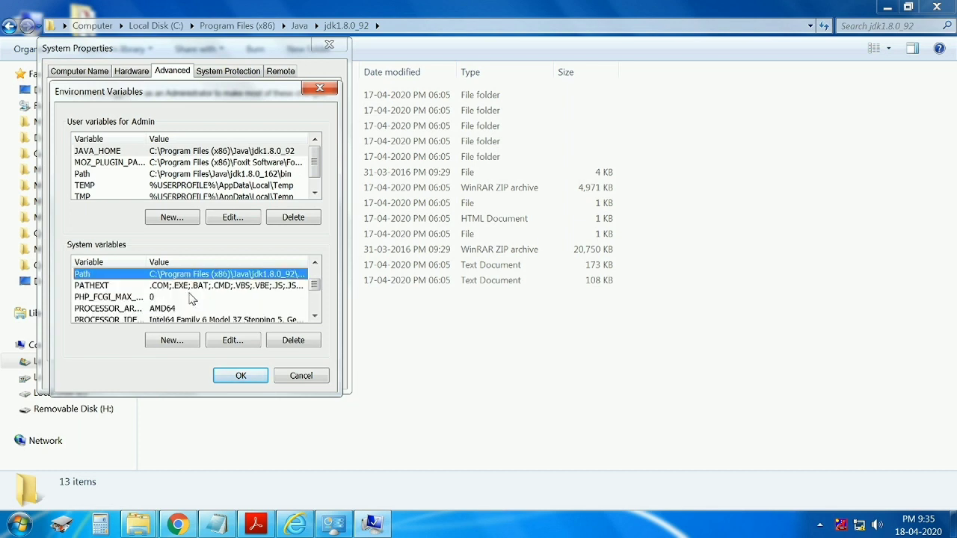
Clear the system Path value and grab the jdk1.8.0_92\bin folder path from Explorer.
click(233, 340)
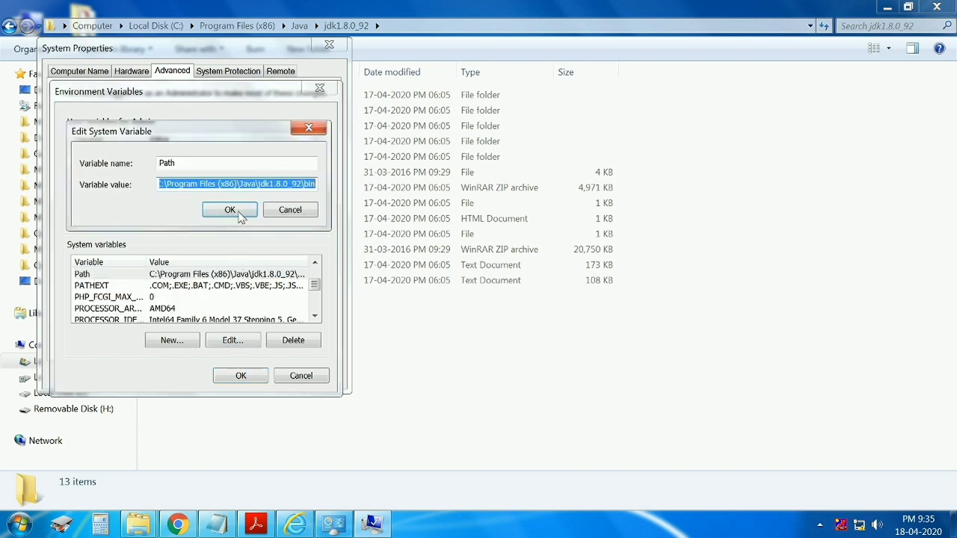
key(BackSpace)
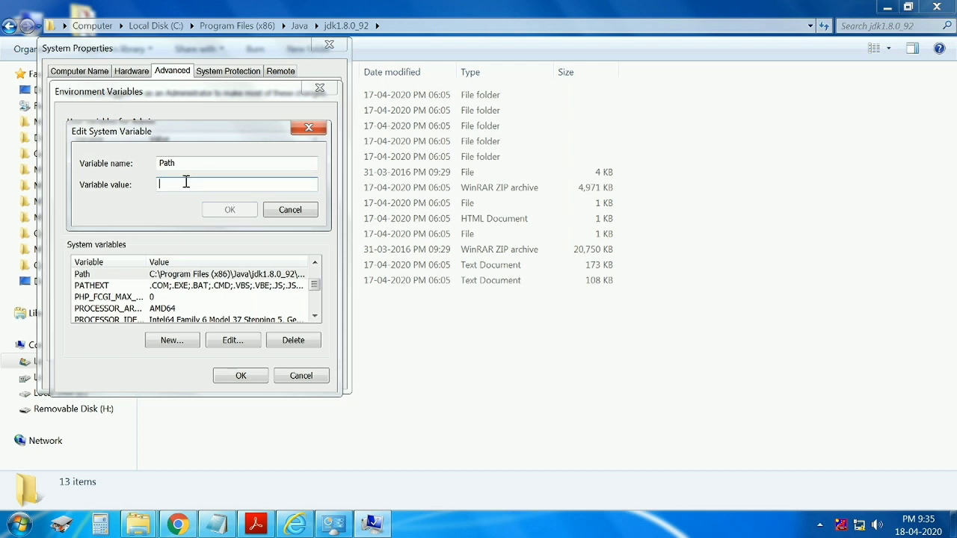
click(706, 170)
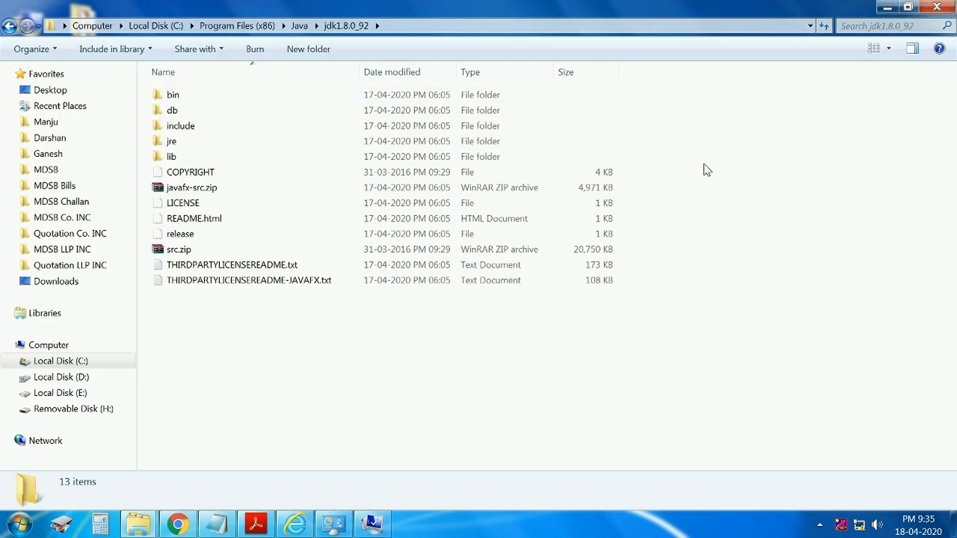
double_click(205, 101)
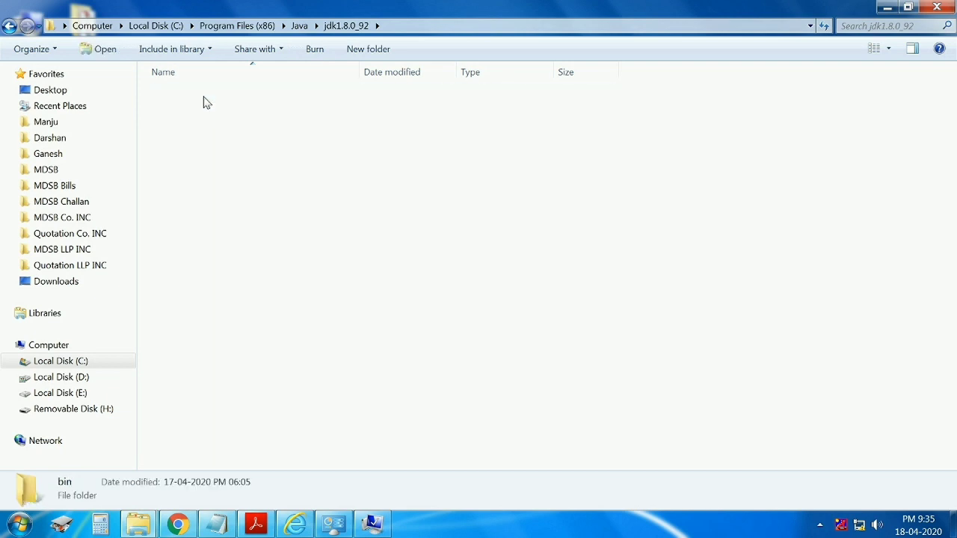
click(439, 25)
key(ctrl+c)
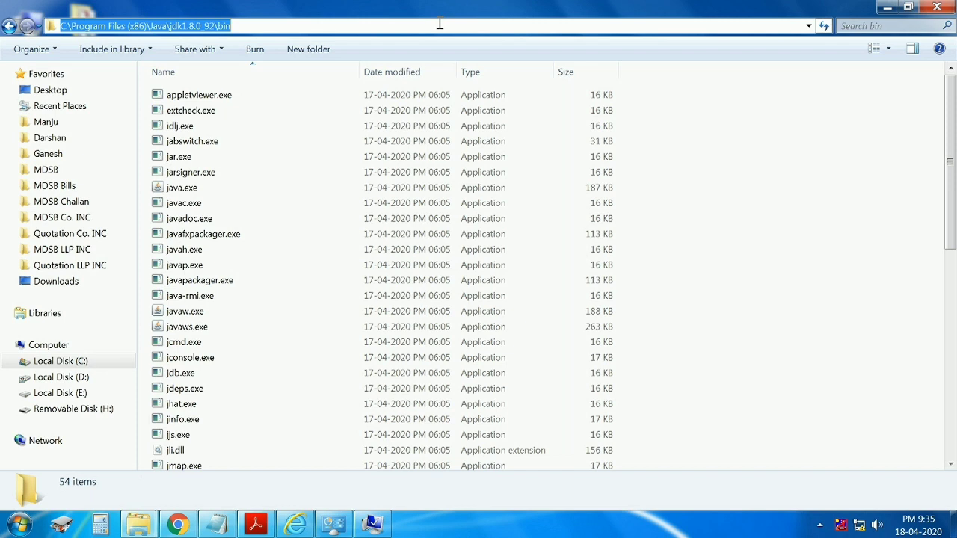
Set Path to C:\Program Files (x86)\Java\jdk1.8.0_92\bin and OK the Environment Variables dialogs.
click(372, 523)
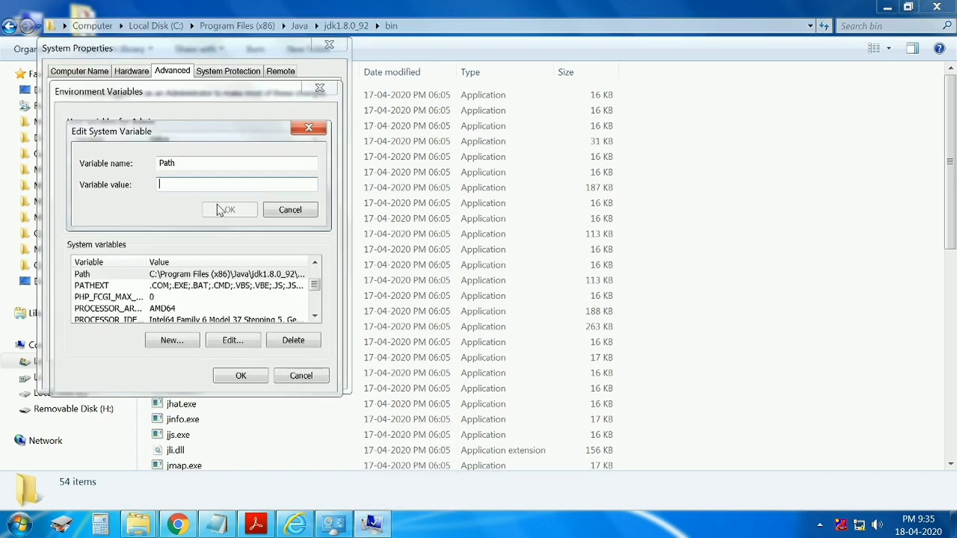
key(ctrl+v)
click(228, 210)
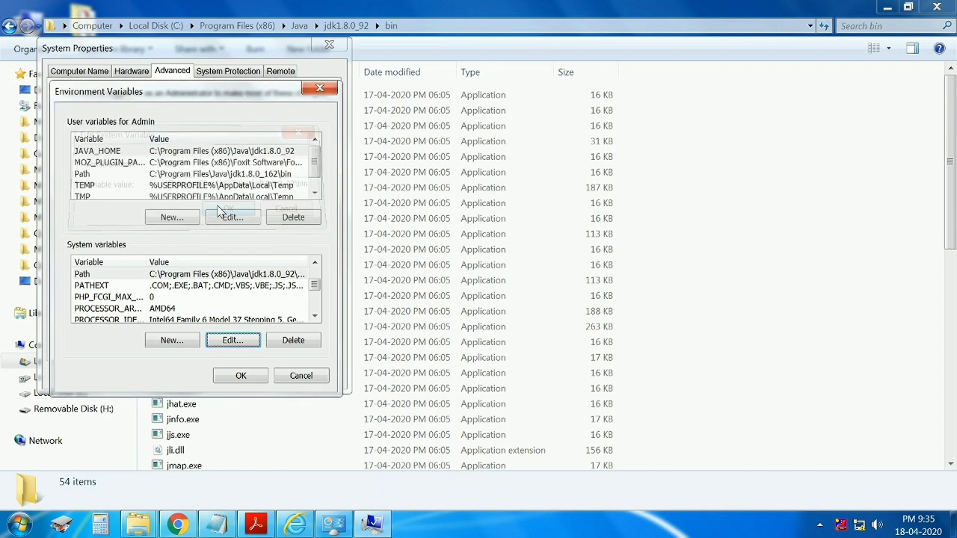
click(241, 377)
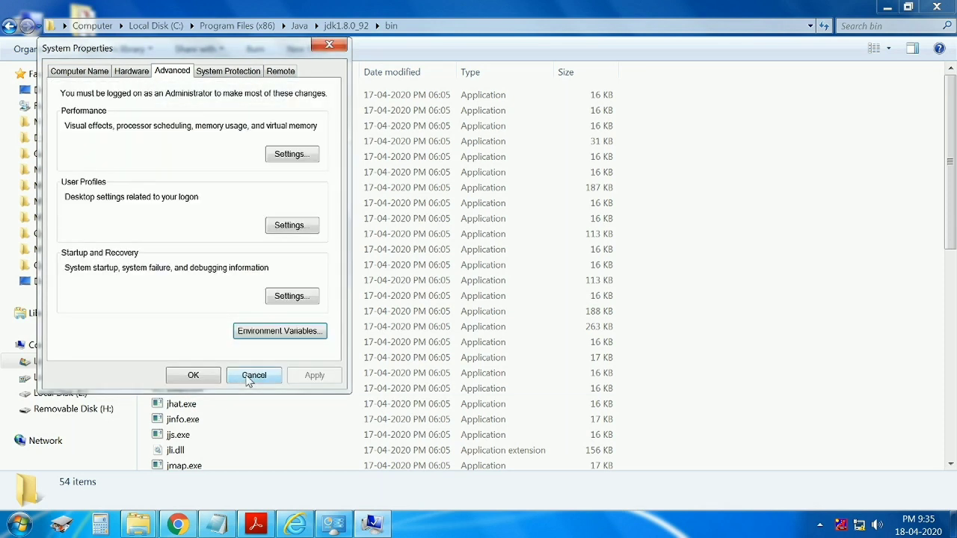
click(204, 377)
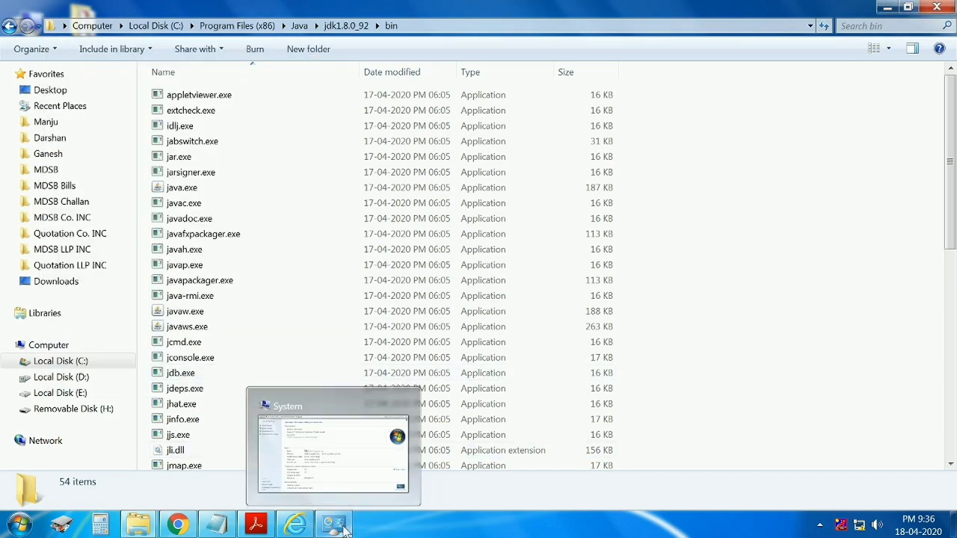
click(334, 523)
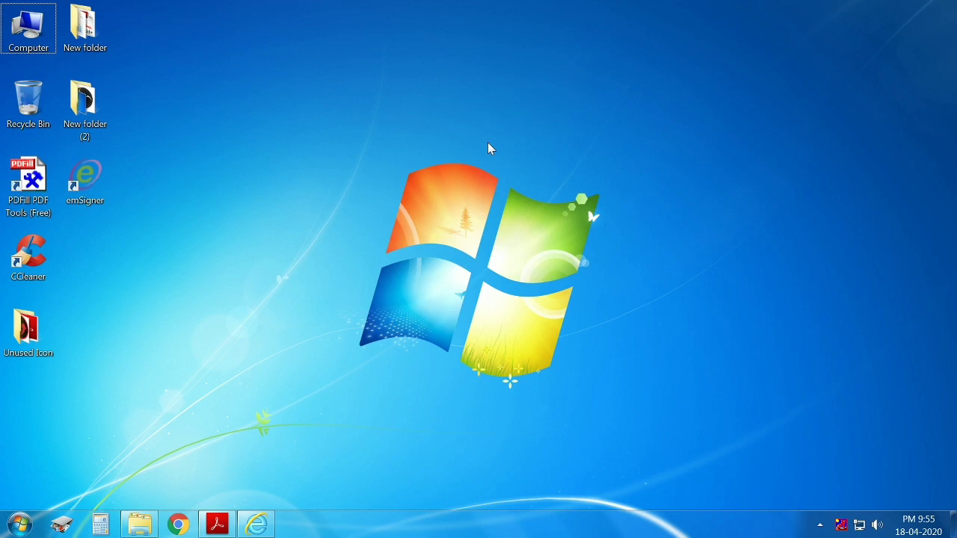
right_click(497, 133)
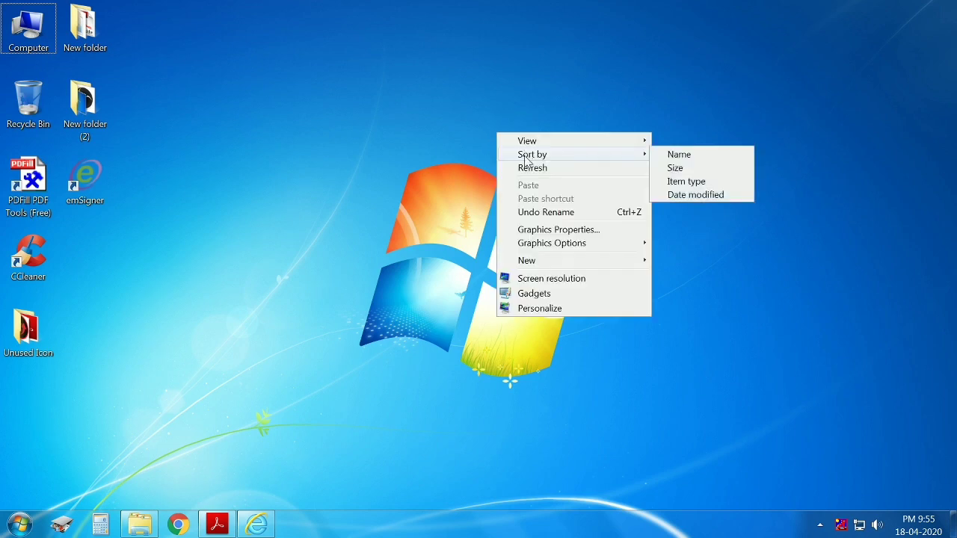
click(529, 169)
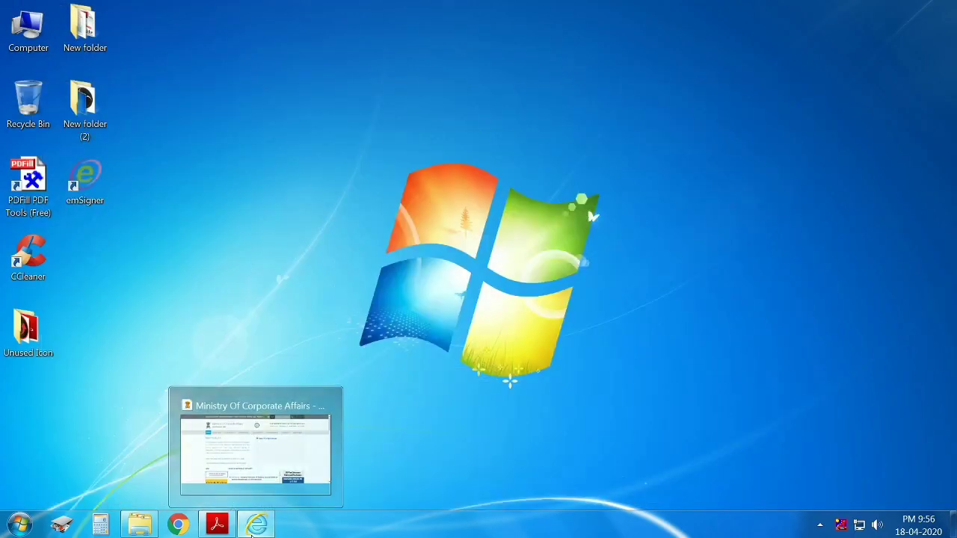
Open MCA Services > Associate DSC in the restored browser and choose the Director role.
click(255, 441)
mouse_move(494, 188)
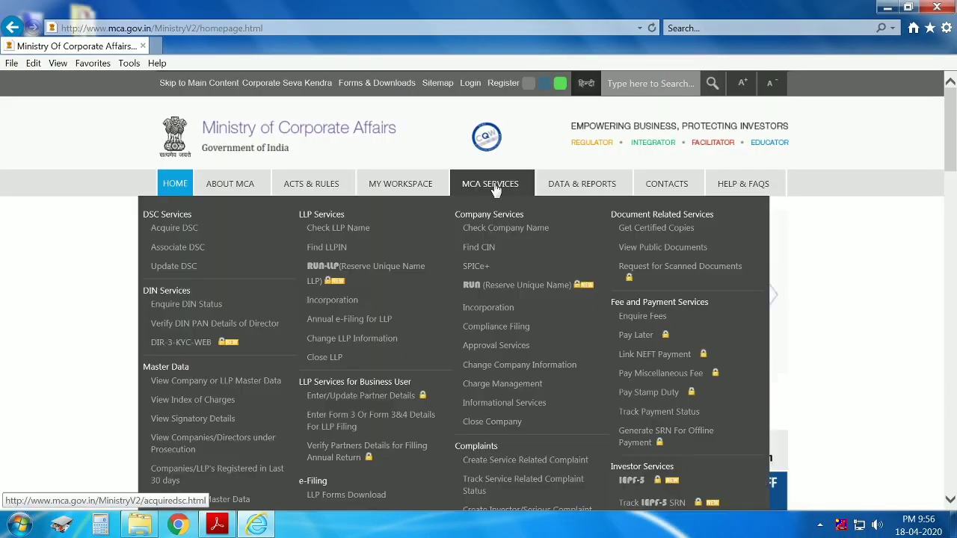
click(177, 247)
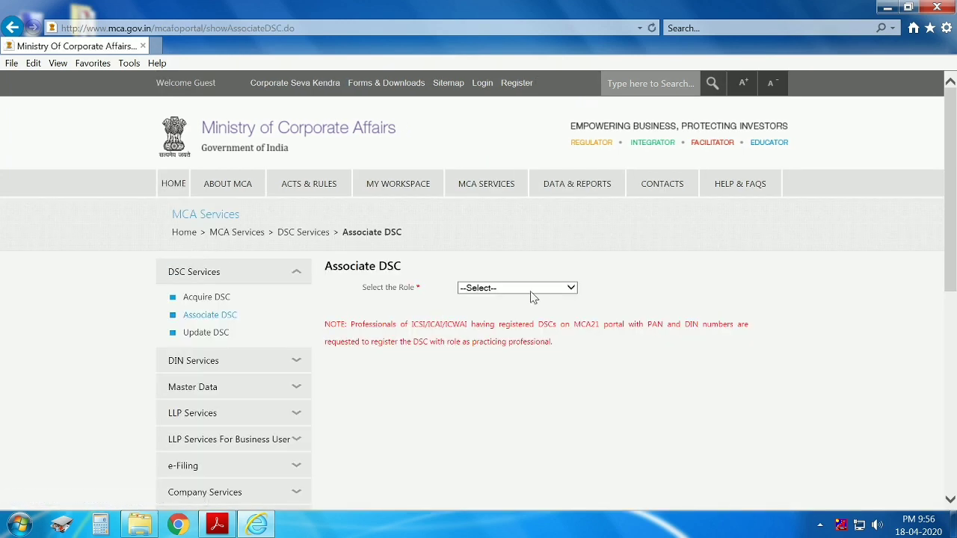
click(531, 292)
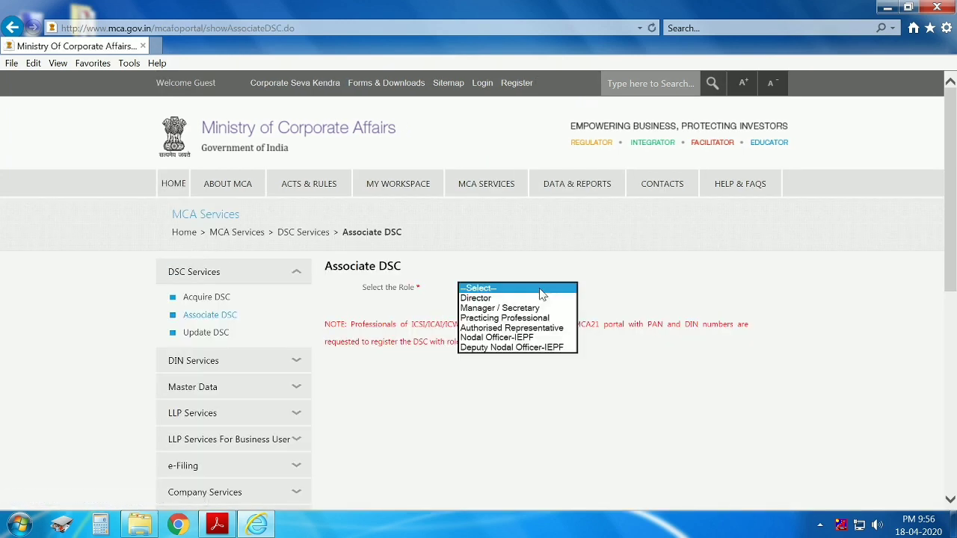
click(491, 299)
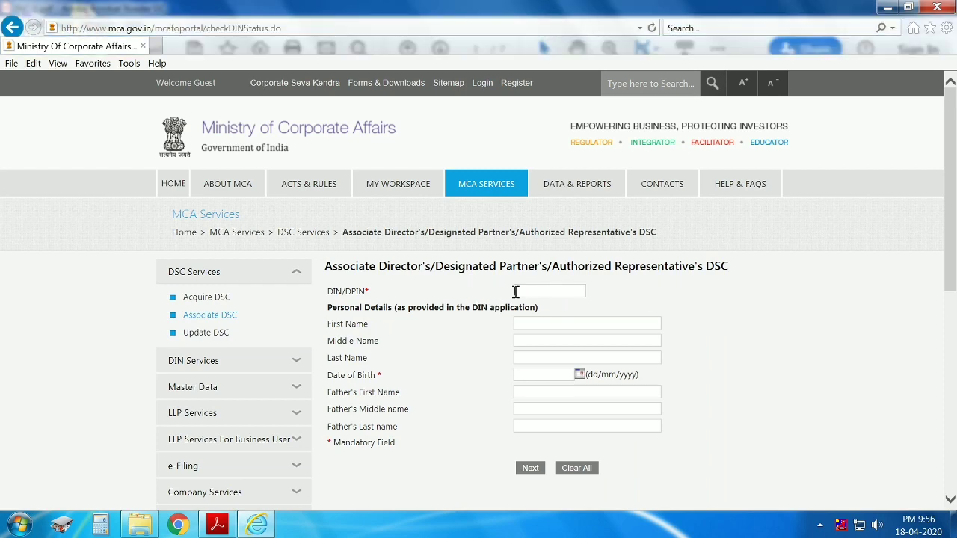
Copy the director's DIN from the INC-1 PDF into the DIN/DPIN field and have it checked.
key(alt+Tab)
click(491, 196)
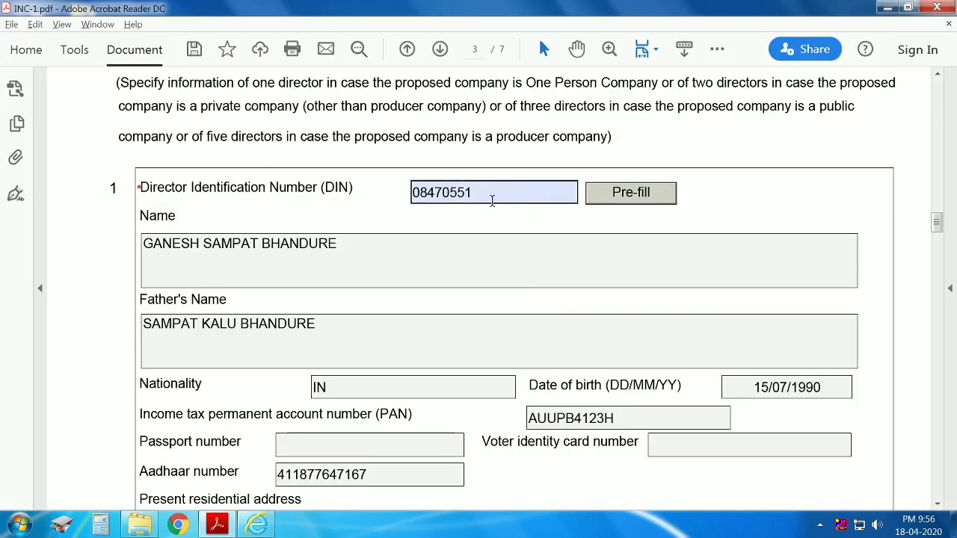
drag(491, 196, 353, 192)
key(ctrl+c)
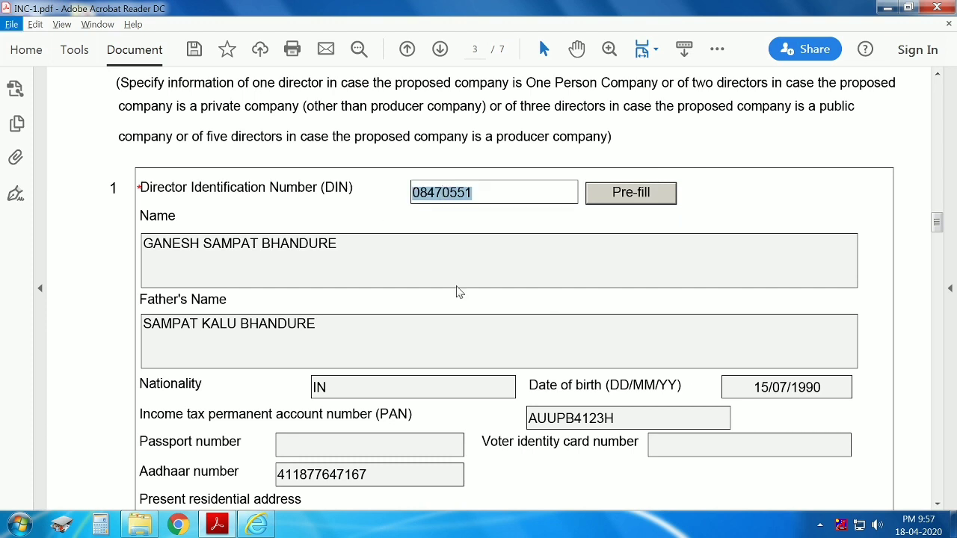
key(alt+Tab)
key(ctrl+v)
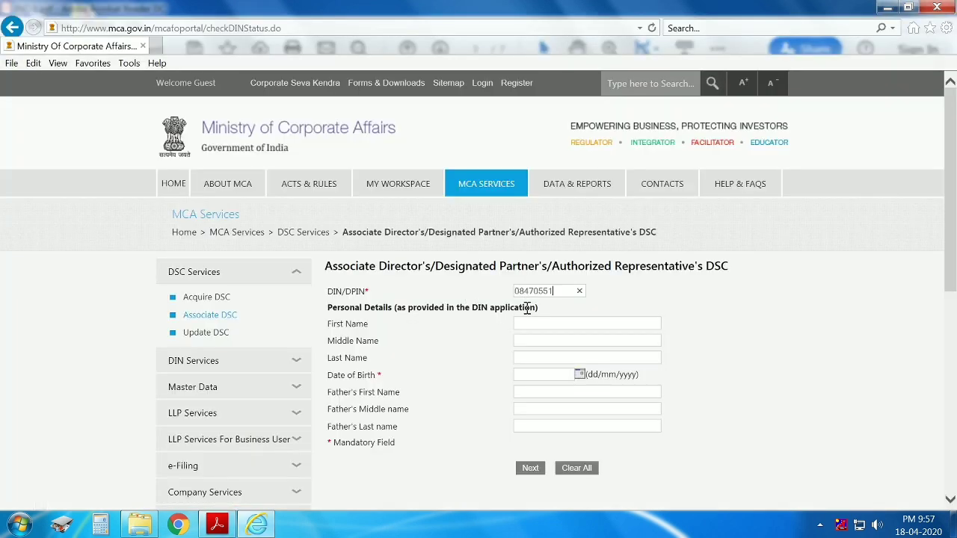
click(695, 308)
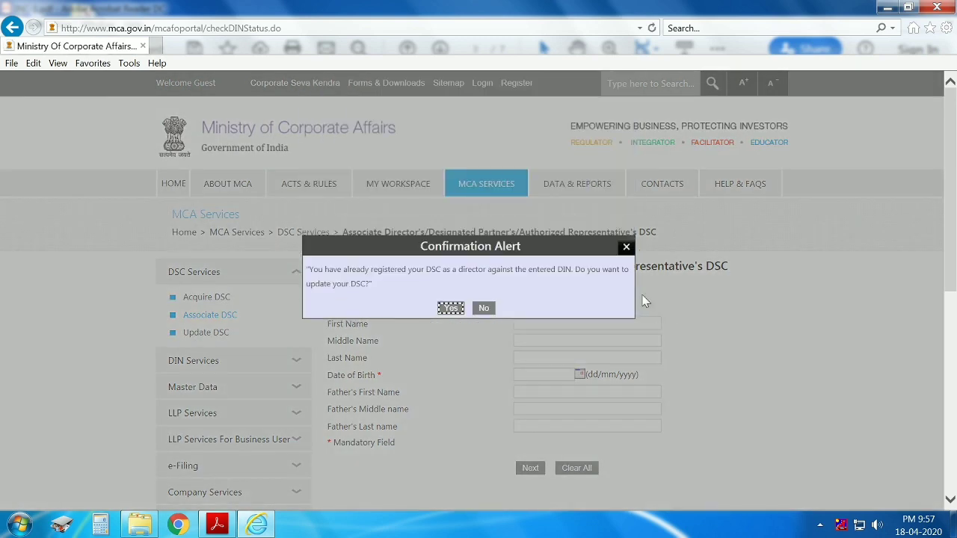
Confirm updating the already-registered DSC, then select the director's full name in the PDF.
drag(311, 269, 497, 273)
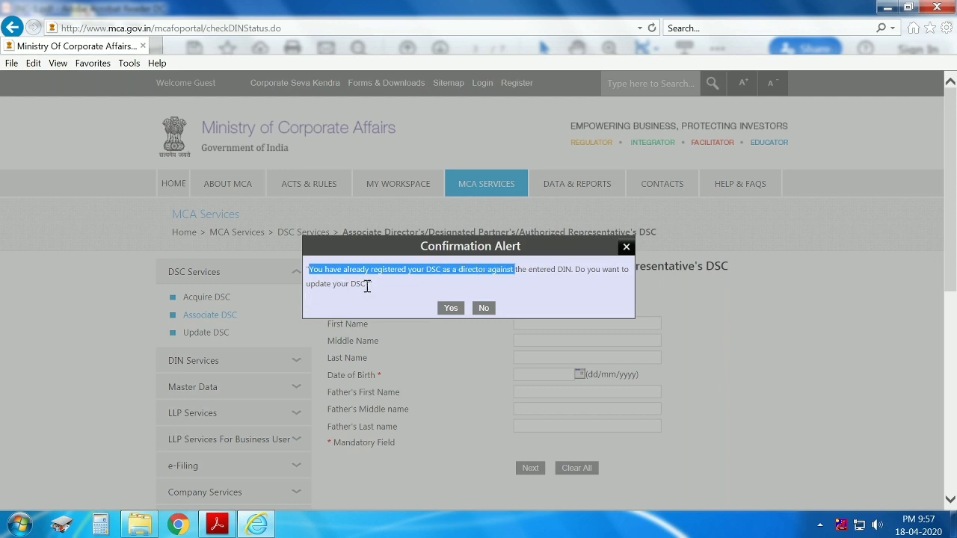
click(450, 311)
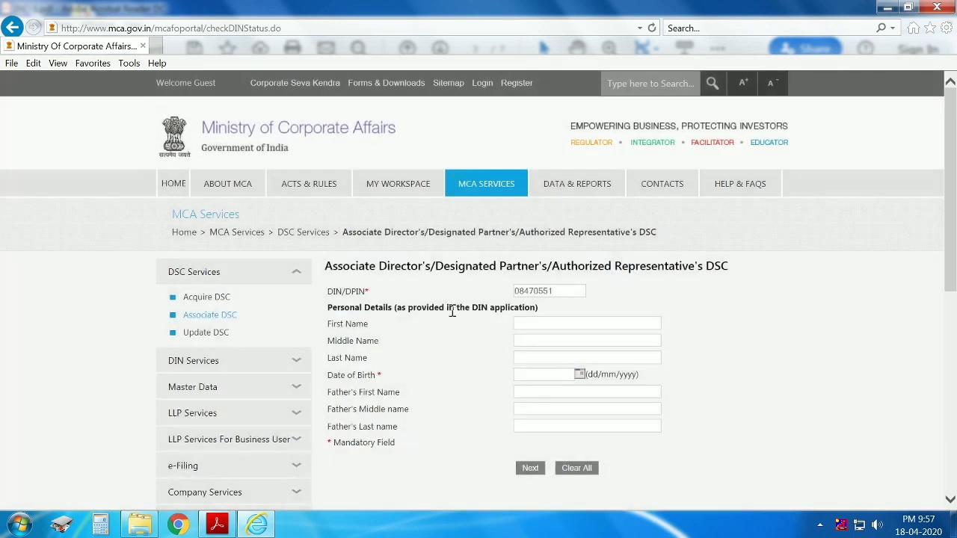
key(alt+Tab)
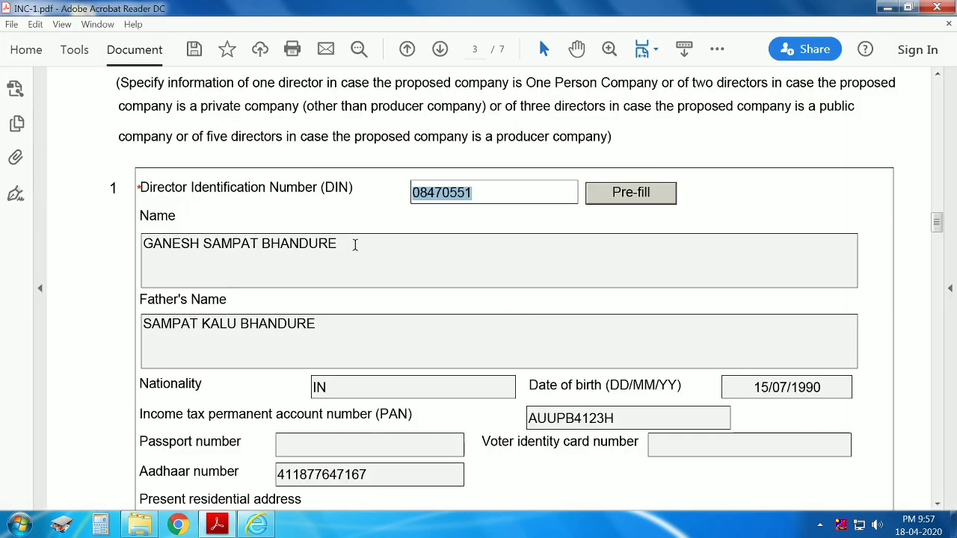
drag(352, 244, 117, 241)
key(ctrl+c)
Fill the director's first, middle and last name fields from the copied full name.
key(alt+Tab)
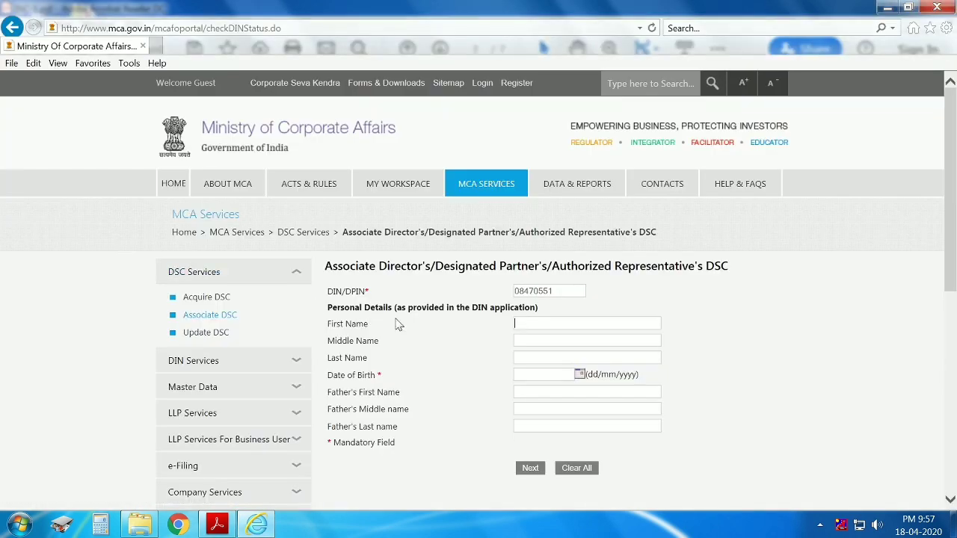
key(ctrl+v)
key(ctrl+shift+Left)
key(ctrl+shift+Left)
key(ctrl+c)
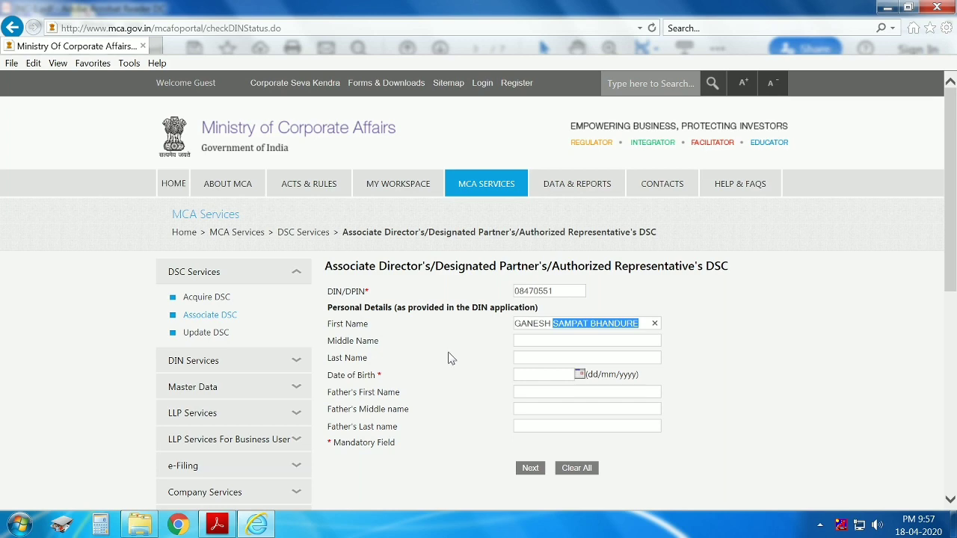
key(BackSpace)
key(Tab)
key(ctrl+v)
key(ctrl+shift+Left)
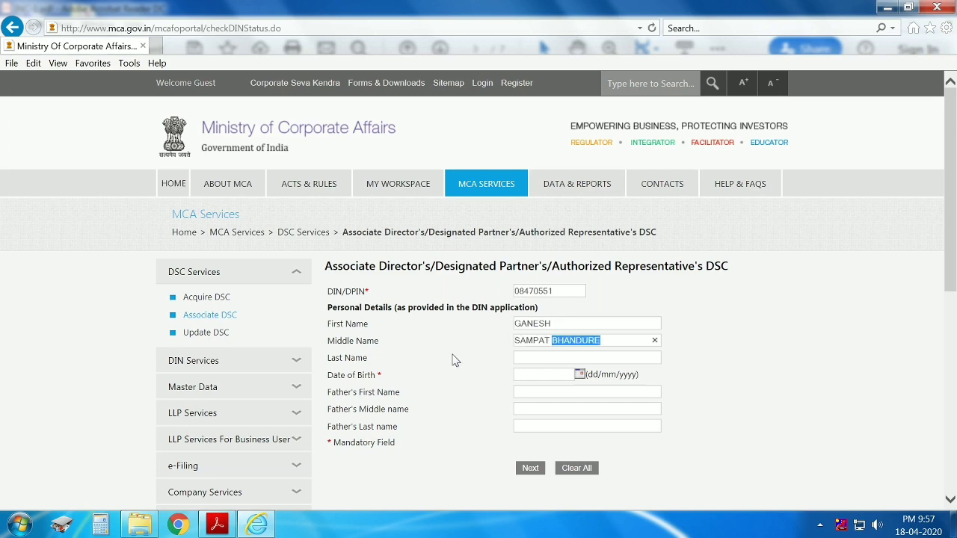
key(BackSpace)
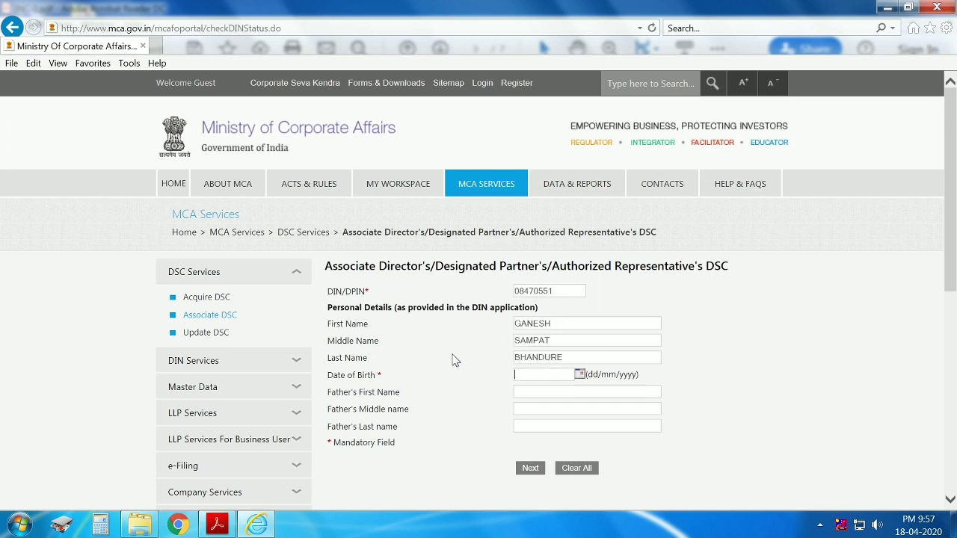
Copy the director's date of birth from the PDF into Date of Birth.
key(alt+Tab)
key(Tab)
key(Tab)
key(Tab)
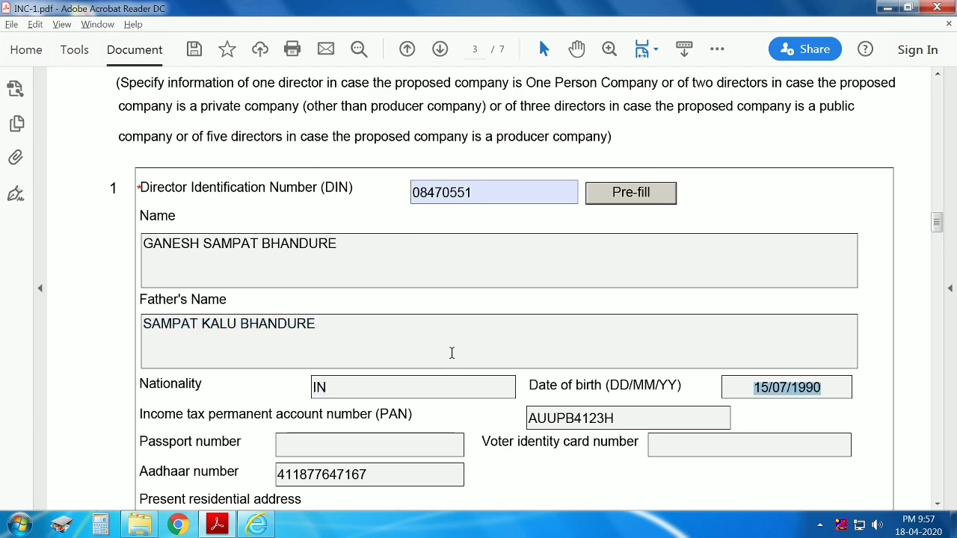
key(ctrl+c)
key(alt+Tab)
key(Tab)
key(ctrl+v)
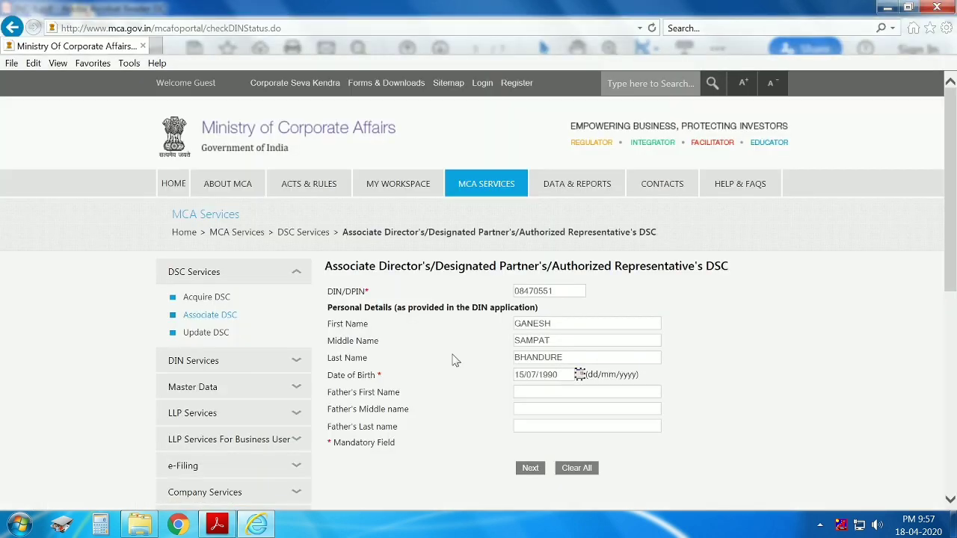
Fill the father's first, middle and last names from the PDF, then submit the details for validation.
key(alt+Tab)
key(shift+Tab)
key(shift+Tab)
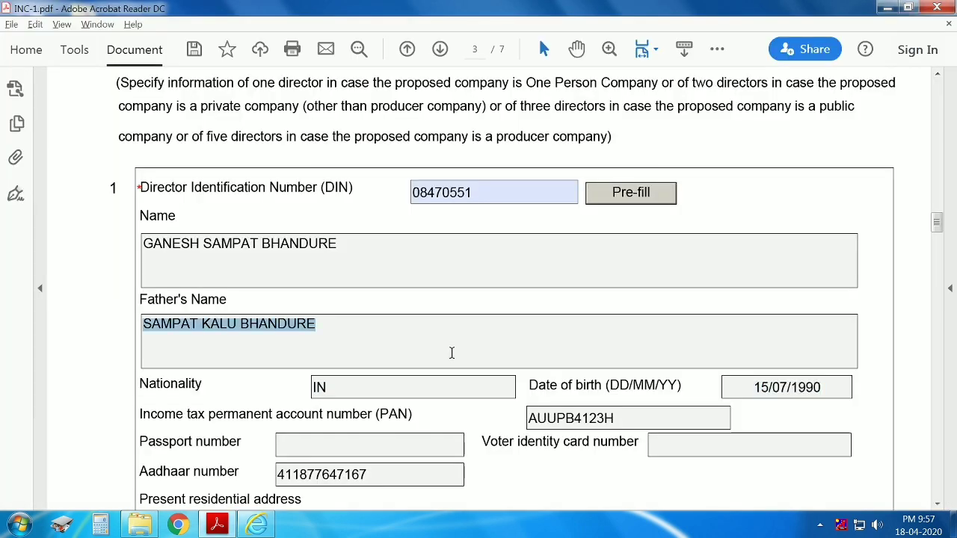
key(ctrl+c)
key(alt+Tab)
key(Tab)
key(ctrl+v)
key(ctrl+shift+Left)
key(ctrl+shift+Left)
key(BackSpace)
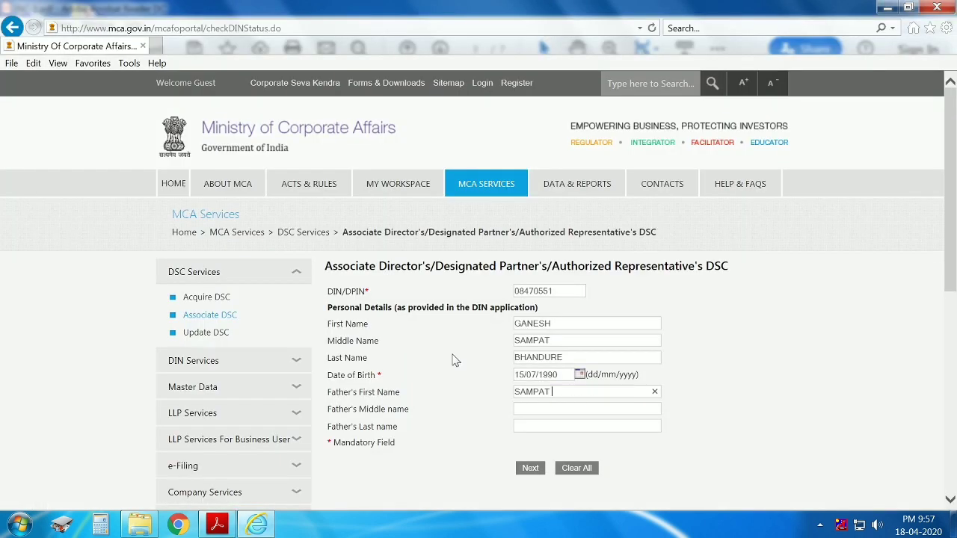
key(ctrl+v)
key(ctrl+shift+Left)
key(BackSpace)
key(ctrl+v)
click(533, 469)
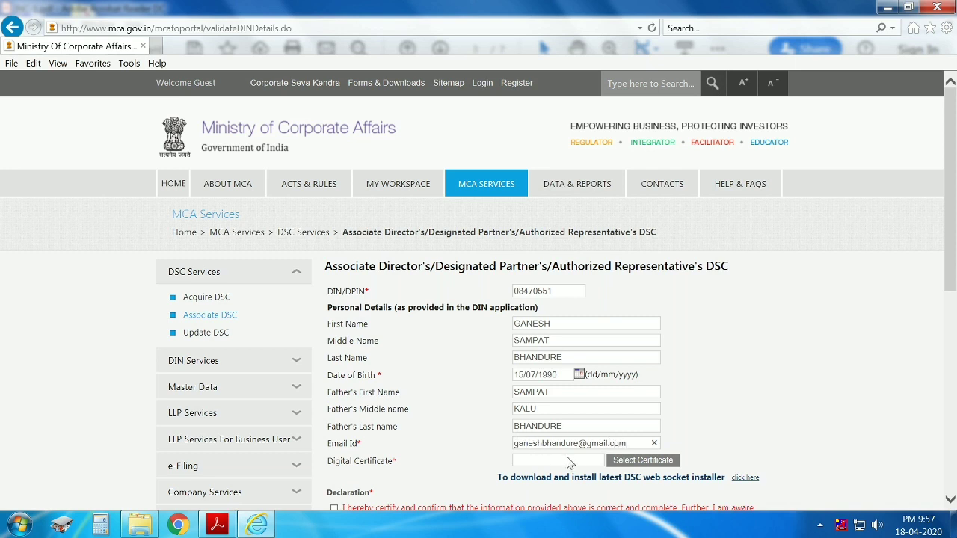
Try Select Certificate, dismiss the 'Please start the emsigner.' error, and minimize the browser and PDF reader.
click(650, 464)
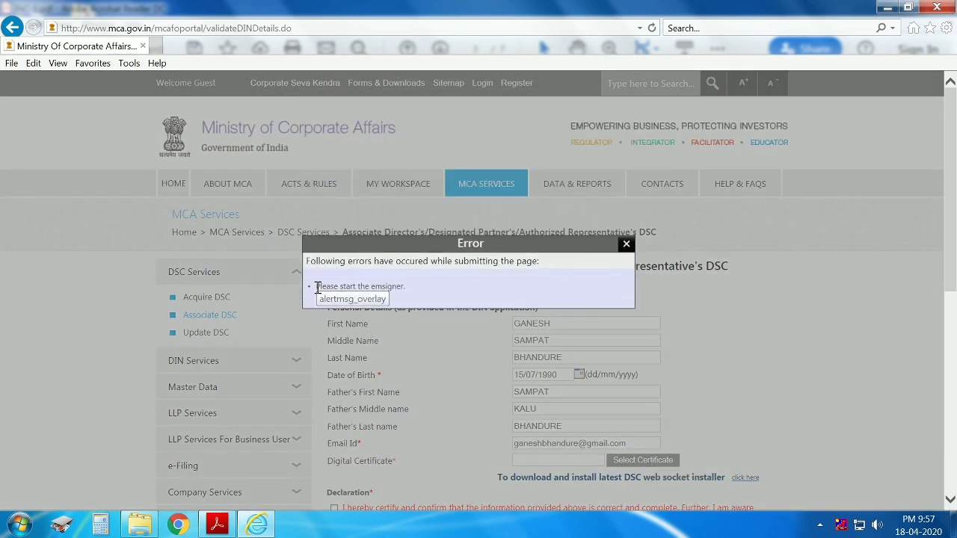
drag(314, 288, 411, 294)
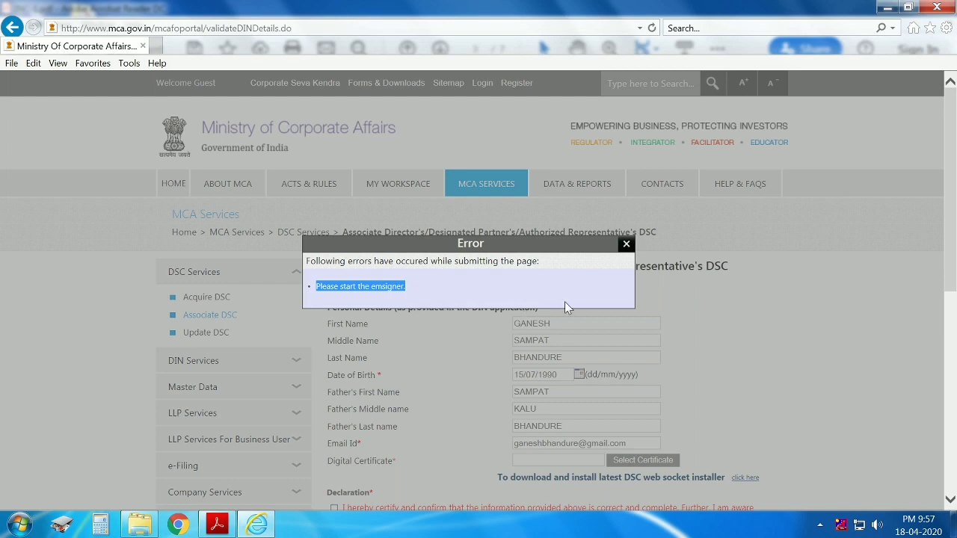
click(627, 245)
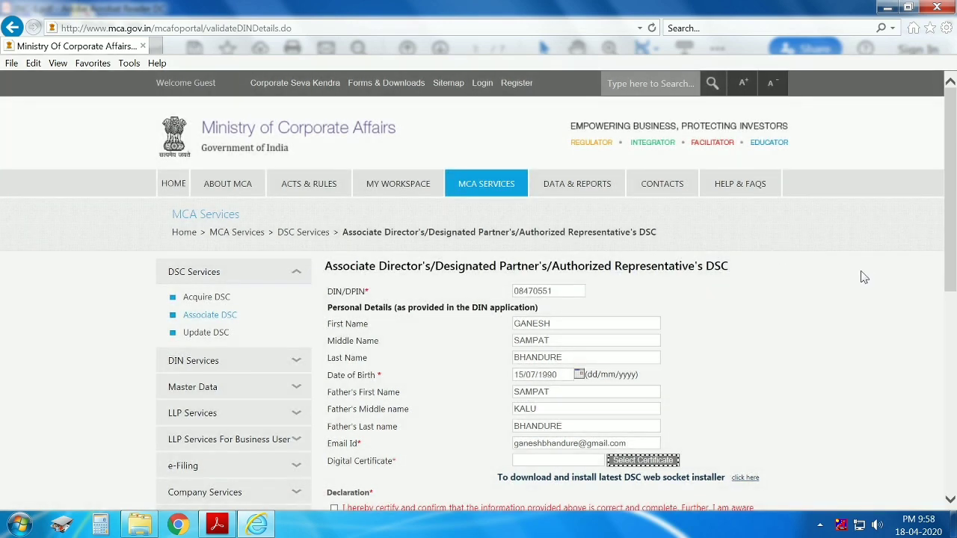
click(890, 7)
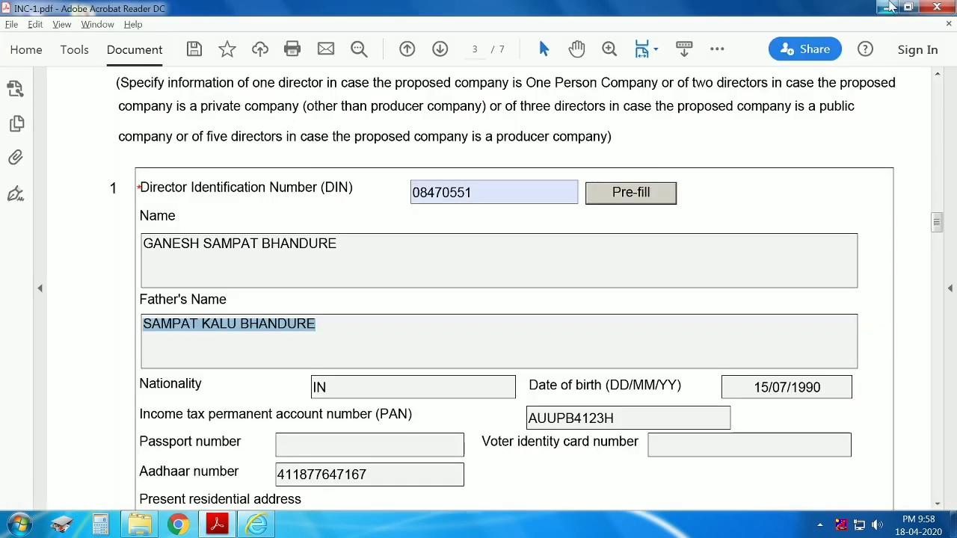
click(890, 7)
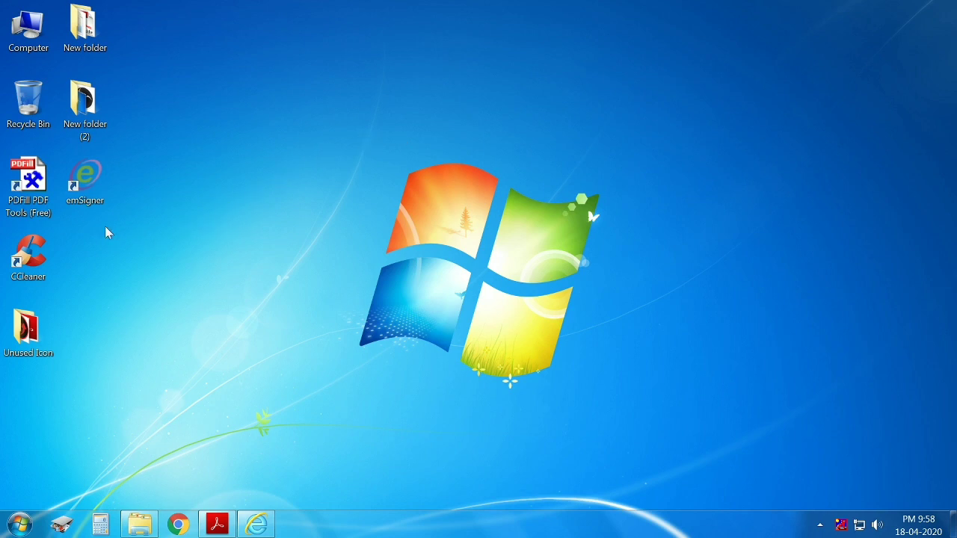
Run emSigner as administrator, allow it in UAC, and acknowledge the service-started message.
right_click(105, 203)
click(292, 122)
click(85, 189)
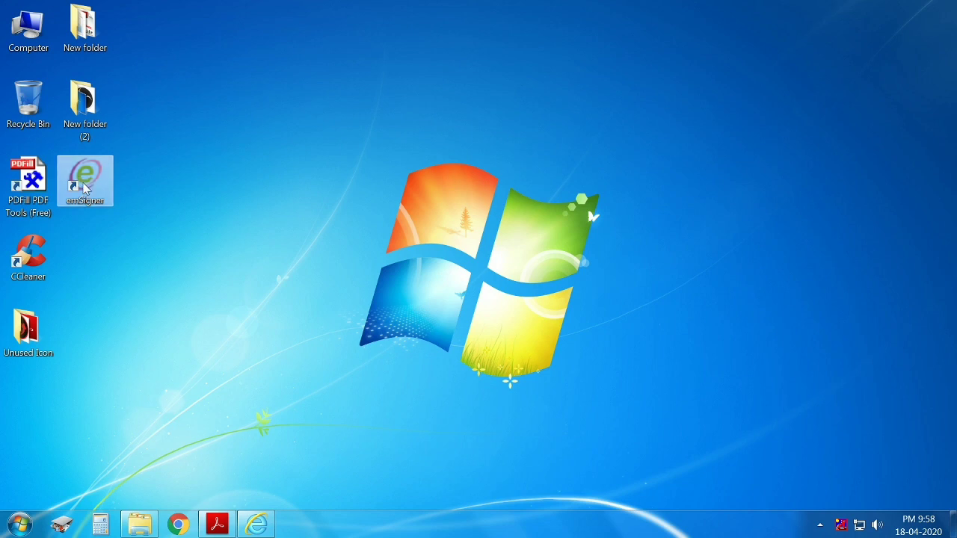
right_click(86, 190)
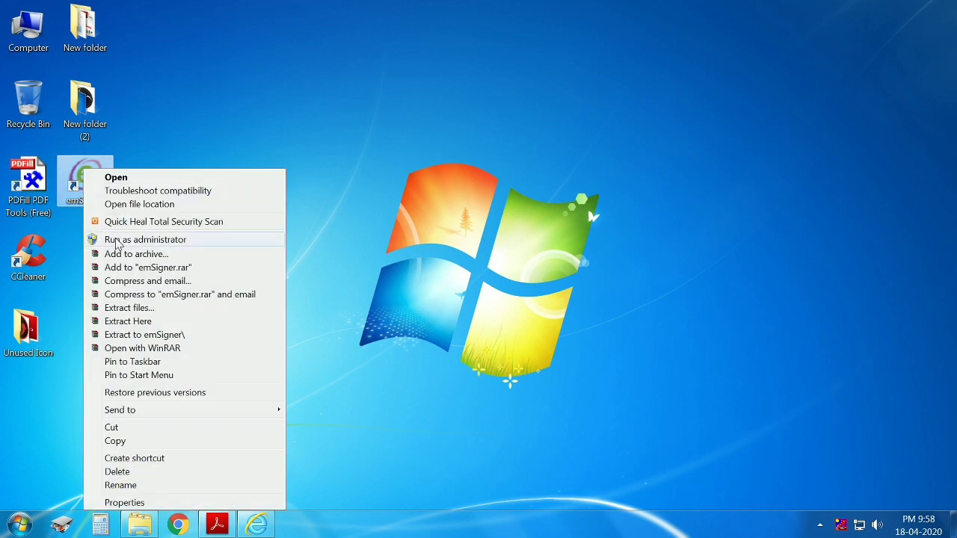
click(117, 240)
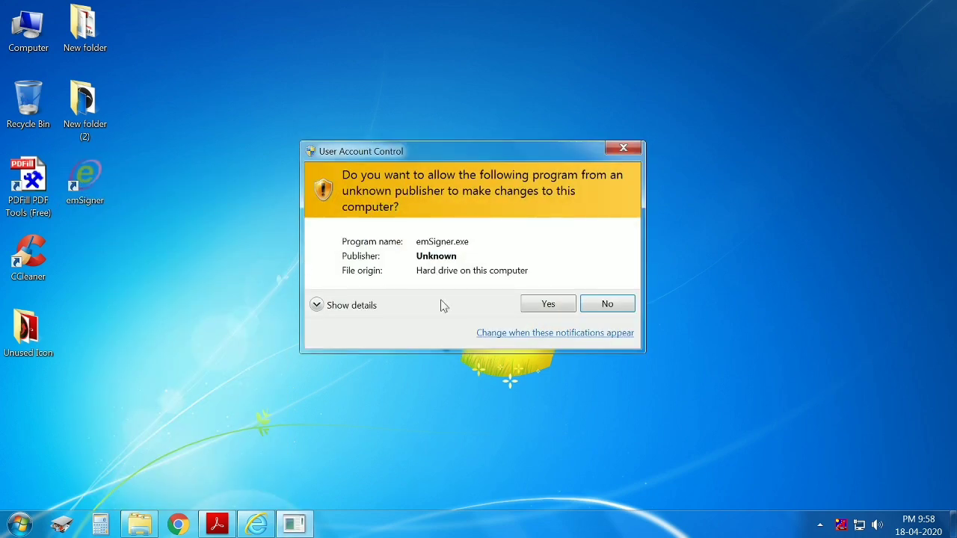
click(534, 304)
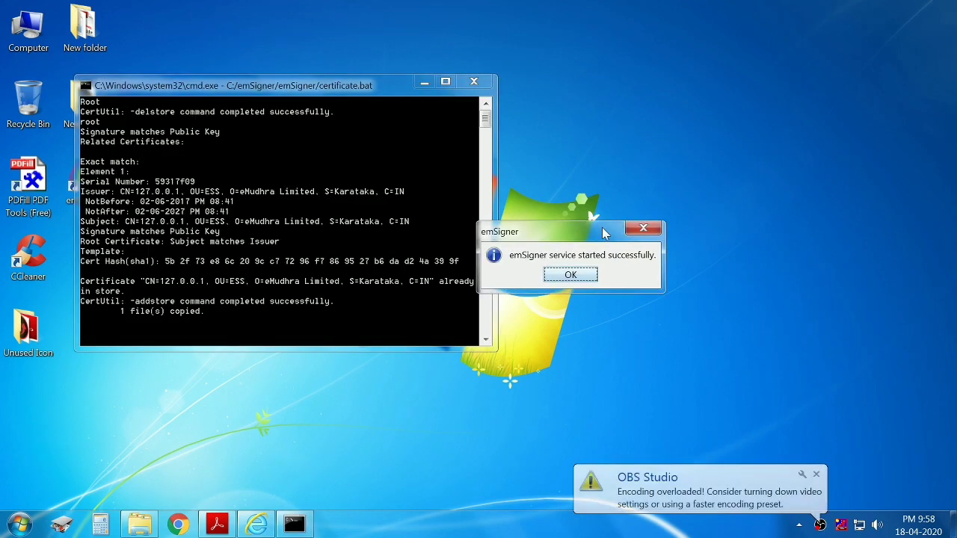
click(590, 273)
Open the emSigner service window from the notification area, then return to the MCA DSC page.
click(799, 524)
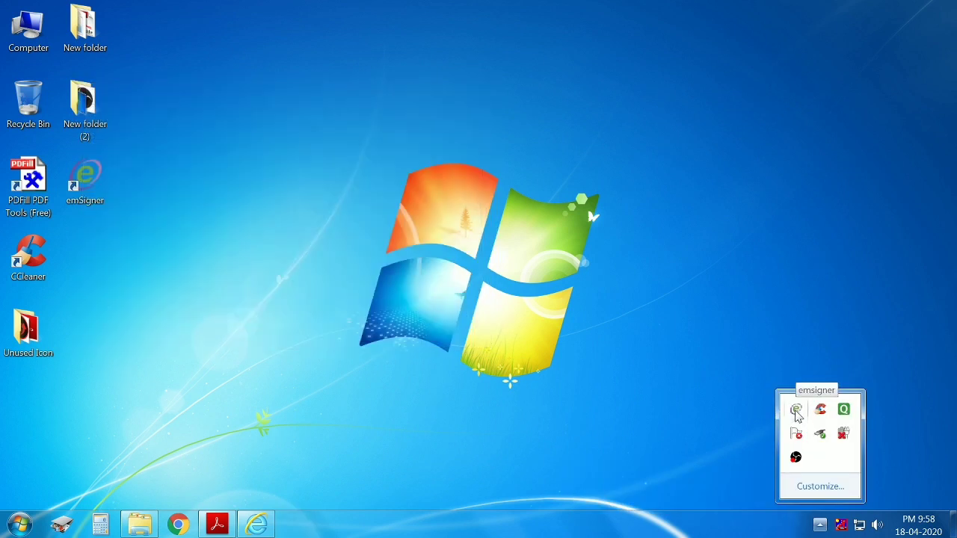
click(797, 410)
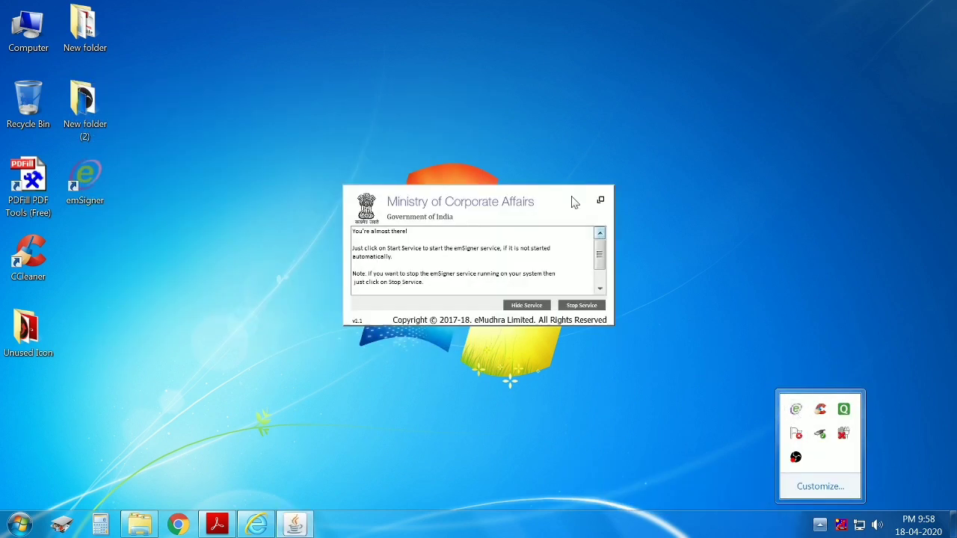
click(599, 208)
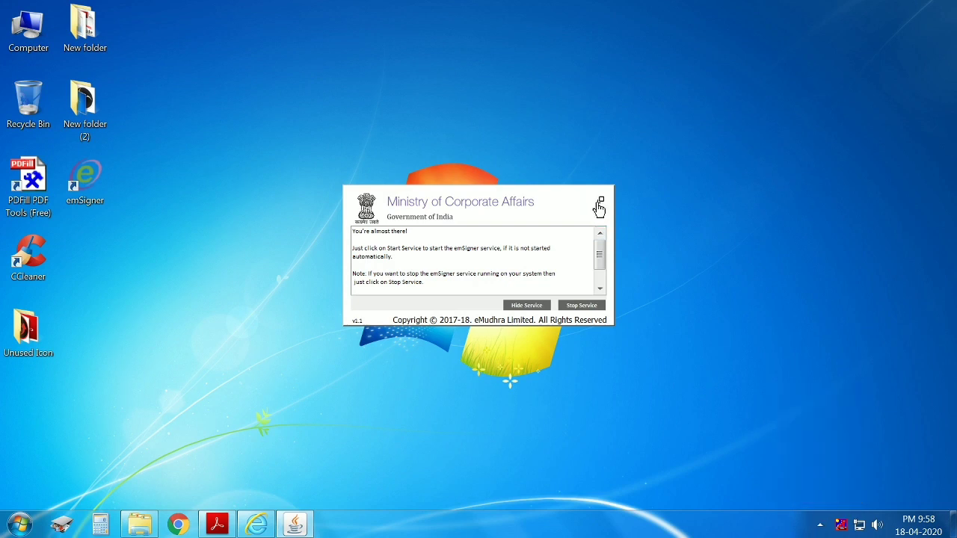
click(254, 528)
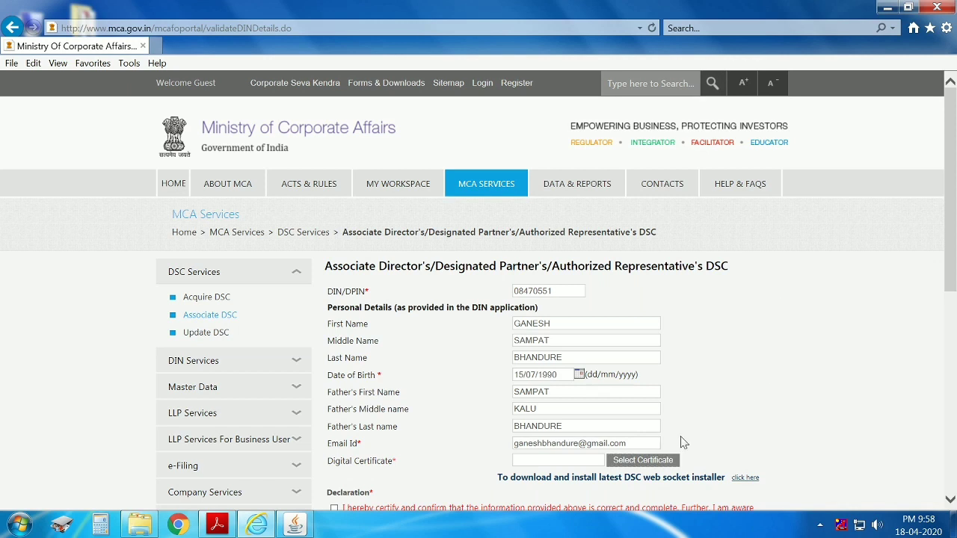
Try Select Certificate again and dismiss the 'Please start the emsigner' error.
click(649, 463)
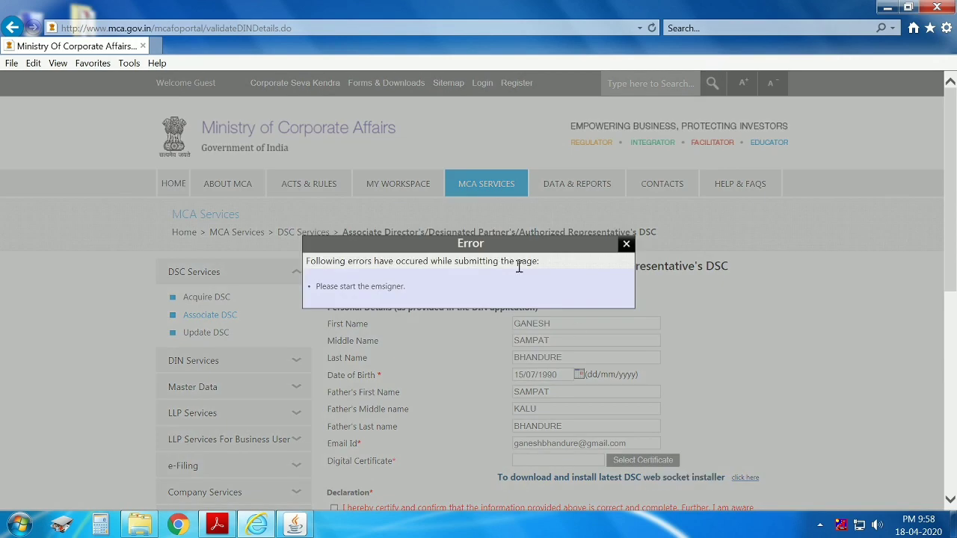
drag(311, 286, 417, 294)
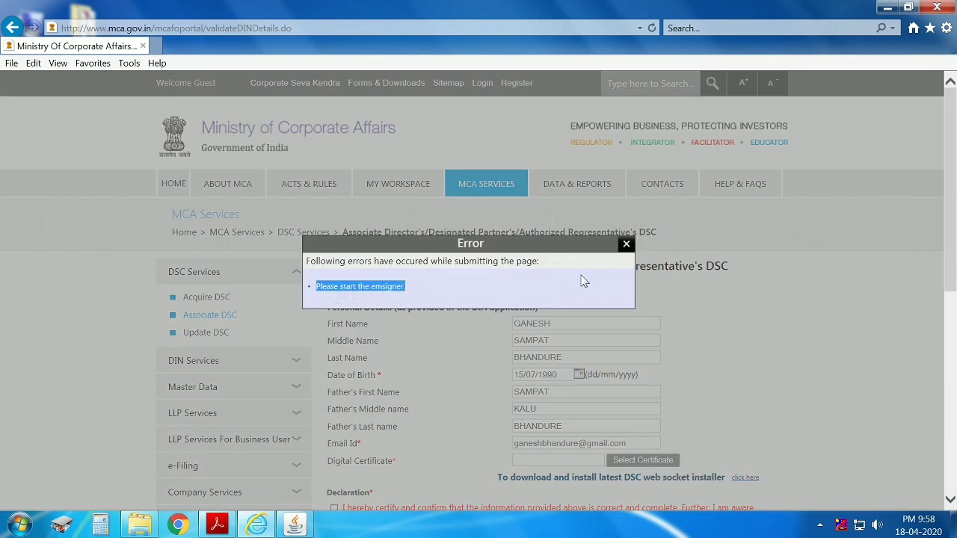
click(626, 244)
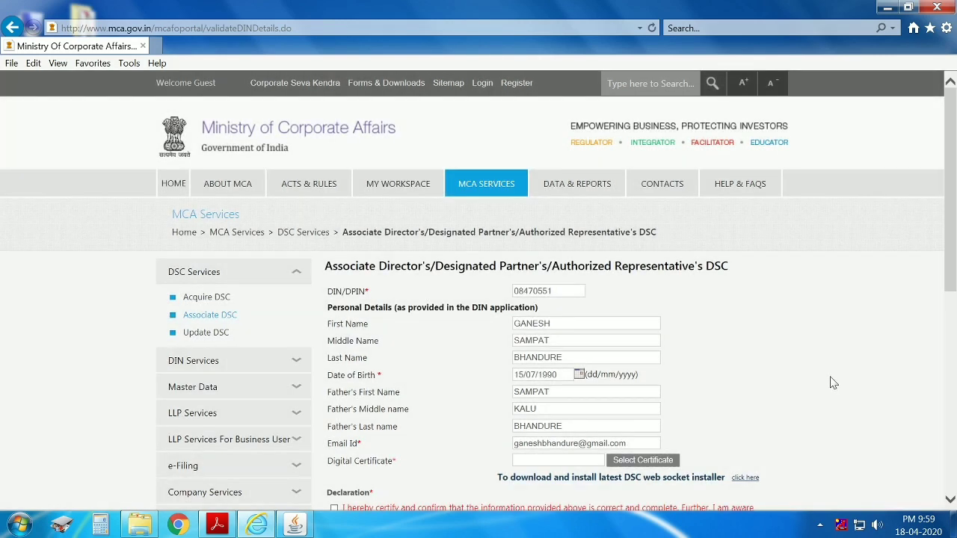
Reload the Associate DSC form with Retry, re-enter the director's e-mail address, and choose Select Certificate.
key(F5)
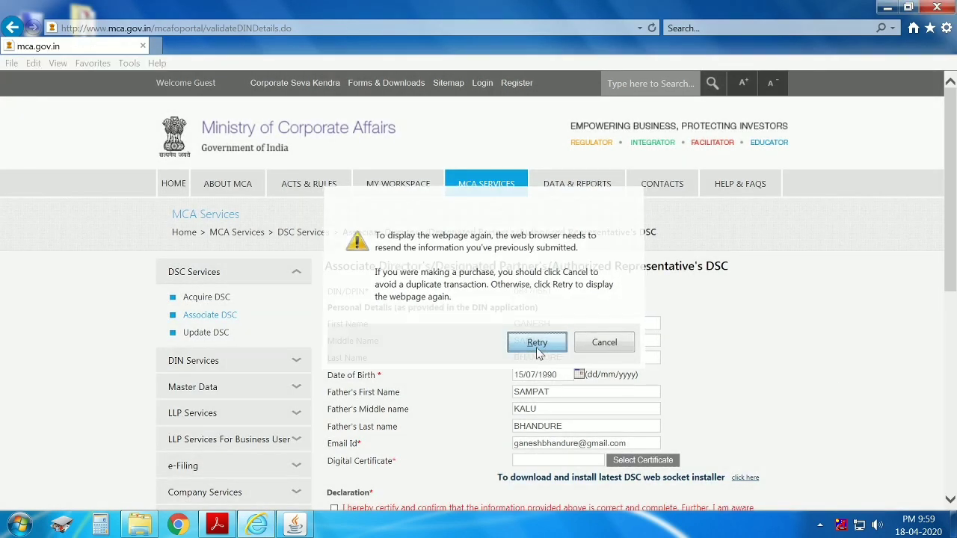
click(537, 344)
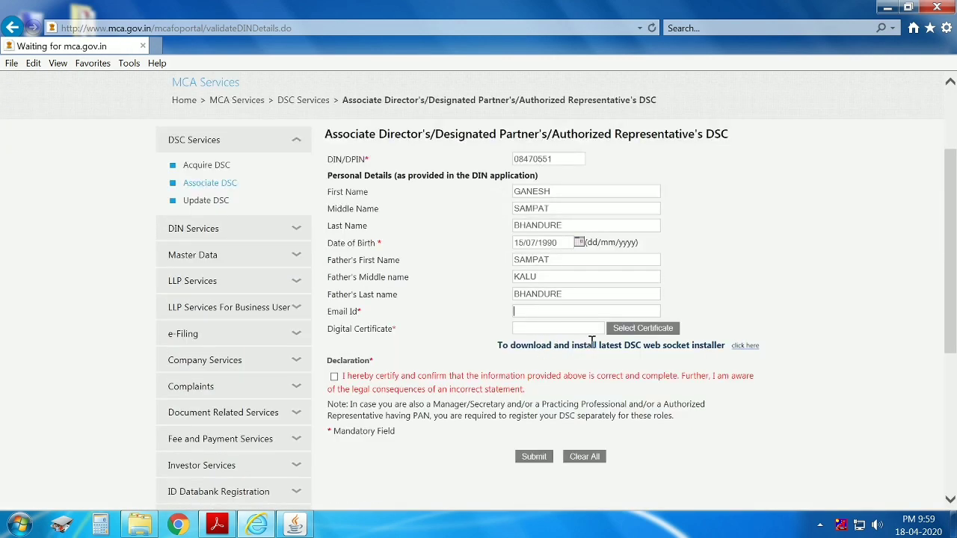
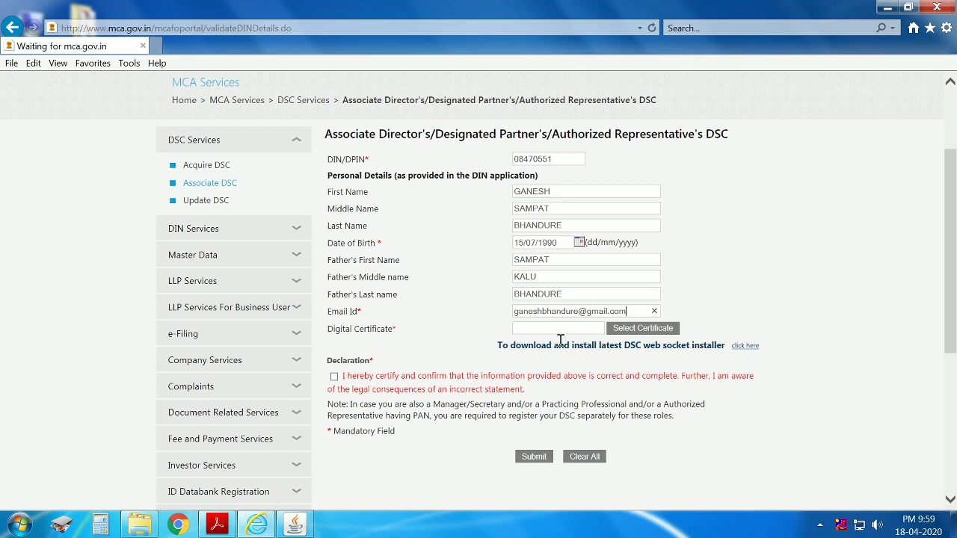
click(650, 330)
Sign with the signer's certificate from the list, entering the user PIN.
mouse_move(305, 529)
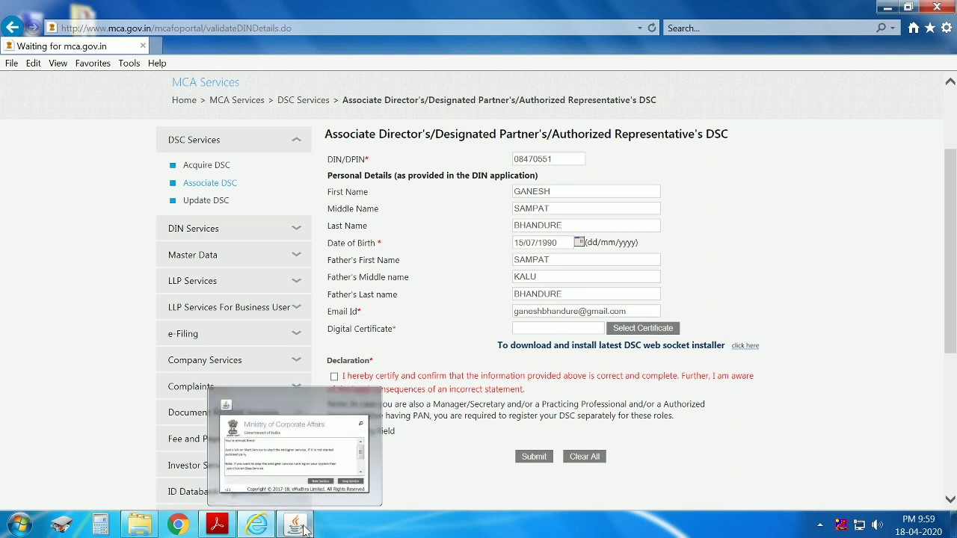
click(442, 313)
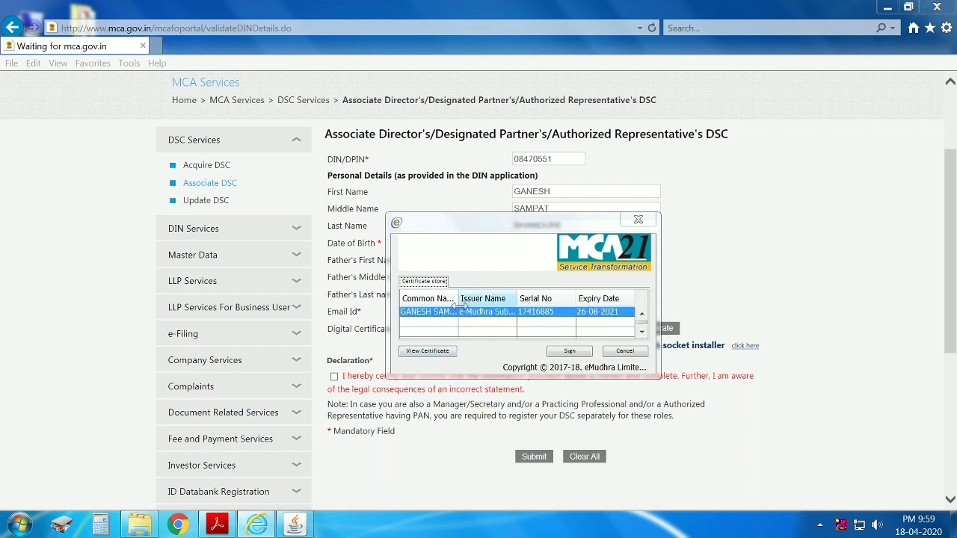
drag(458, 296, 531, 290)
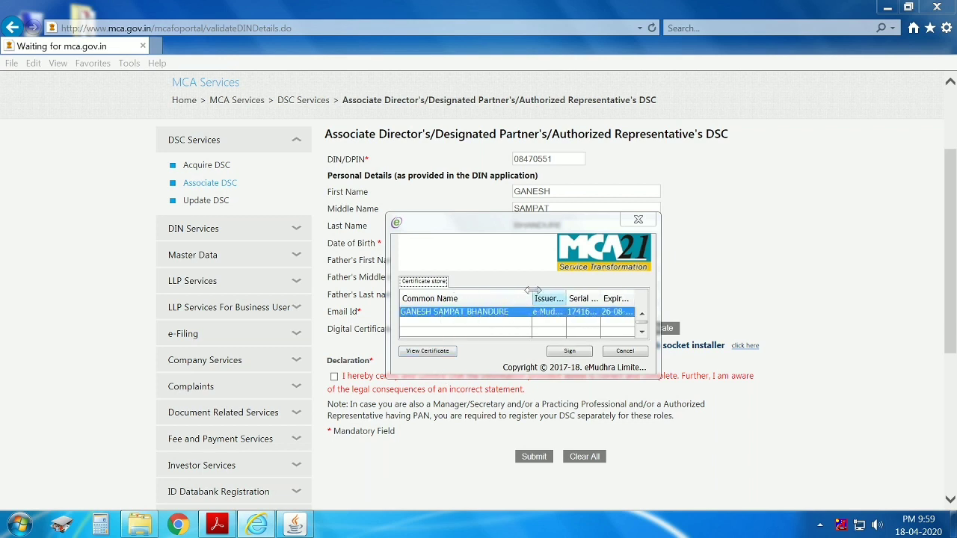
click(566, 353)
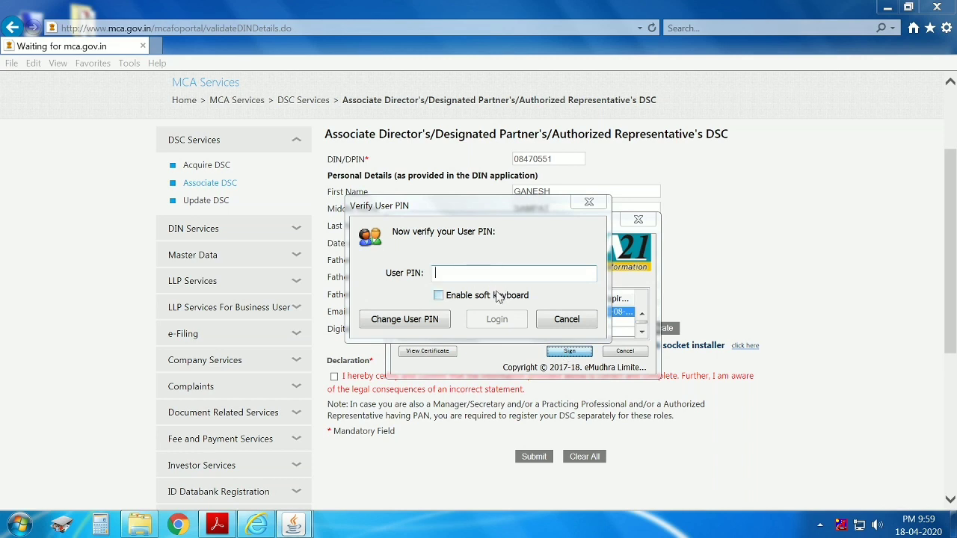
text(••••••••)
key(Return)
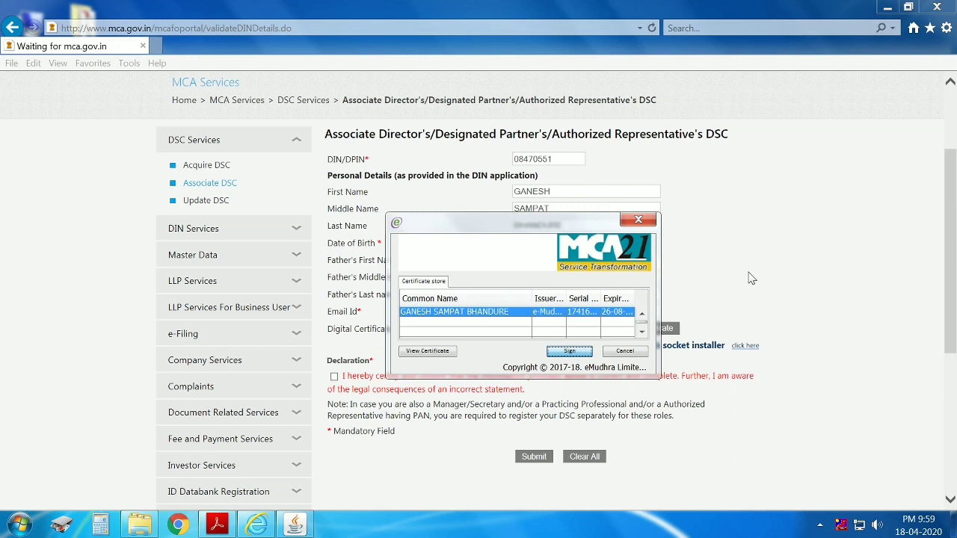
Close the certificate chooser and emSigner, then submit the Associate DSC form.
key(Return)
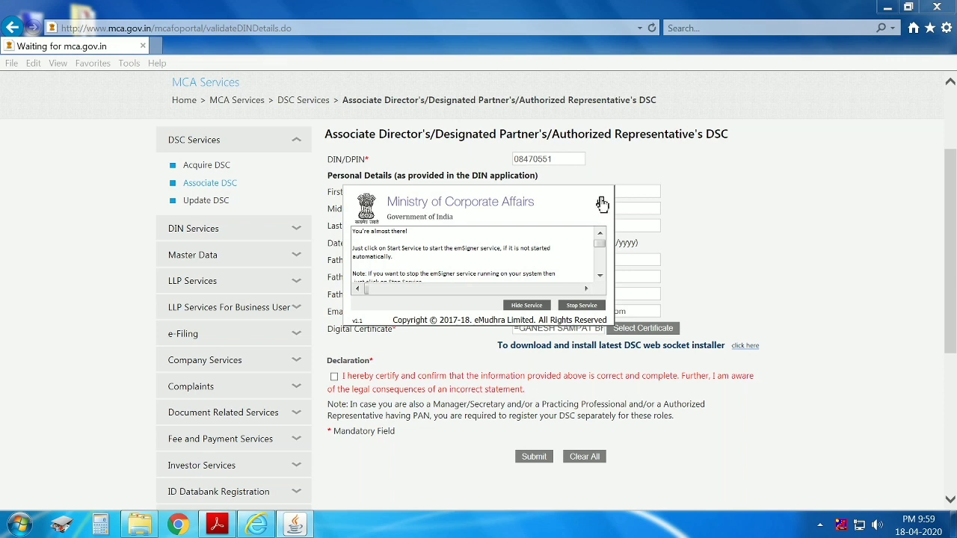
click(602, 203)
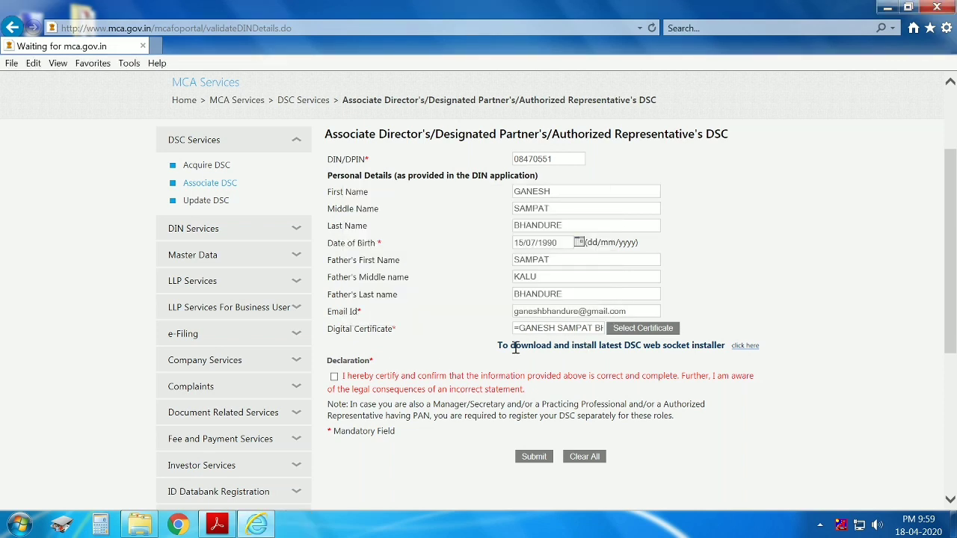
click(535, 455)
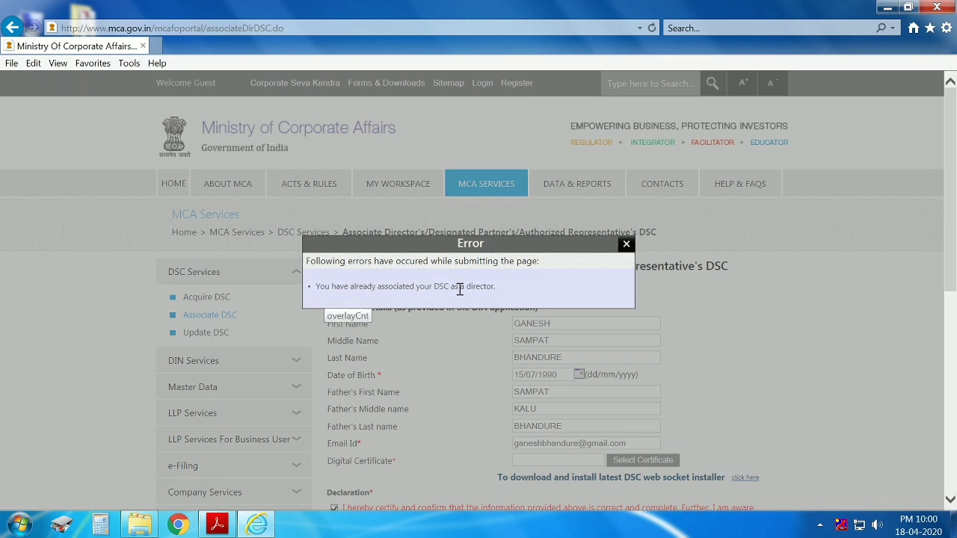
Dismiss the 'already associated your DSC as a director' error message.
drag(503, 294, 389, 292)
click(385, 300)
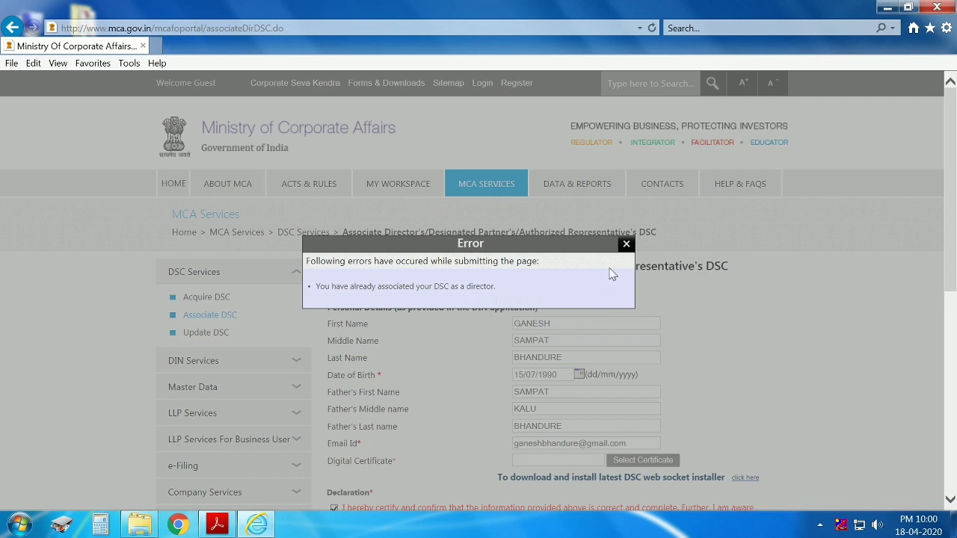
click(626, 246)
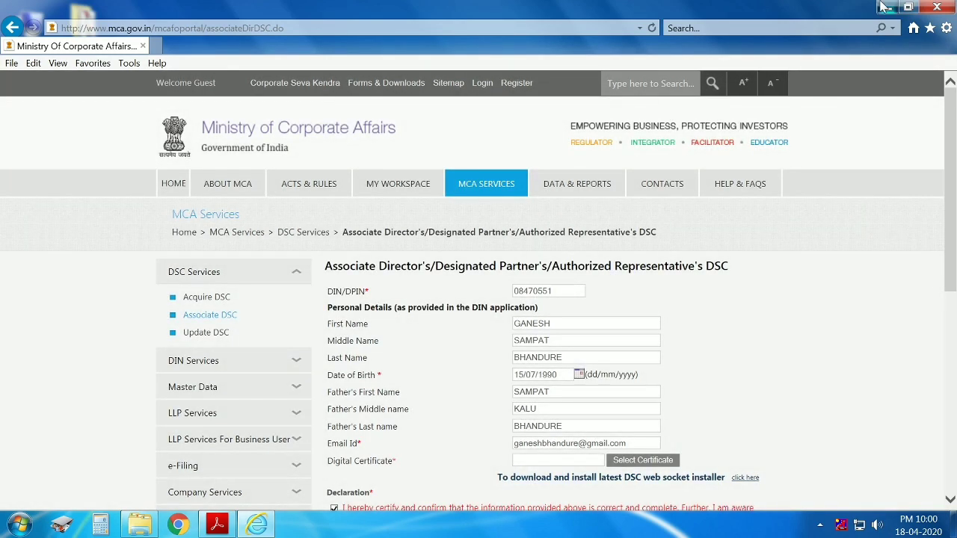
Minimise the browser and refresh the Windows desktop.
click(887, 6)
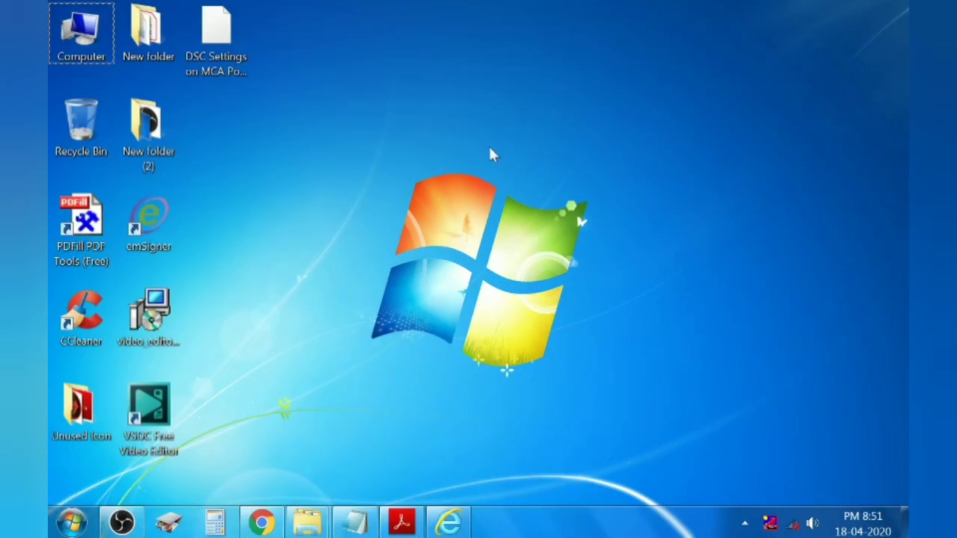
right_click(465, 152)
click(516, 193)
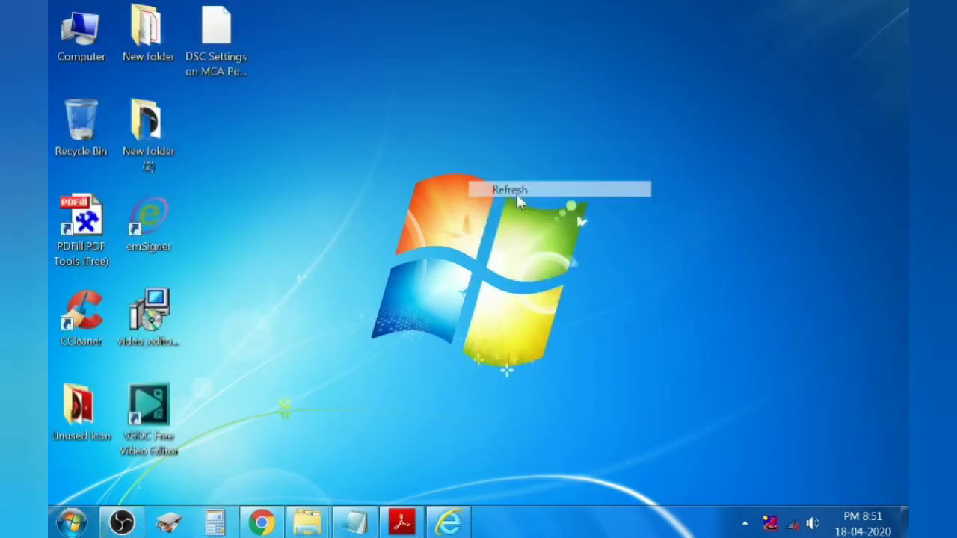